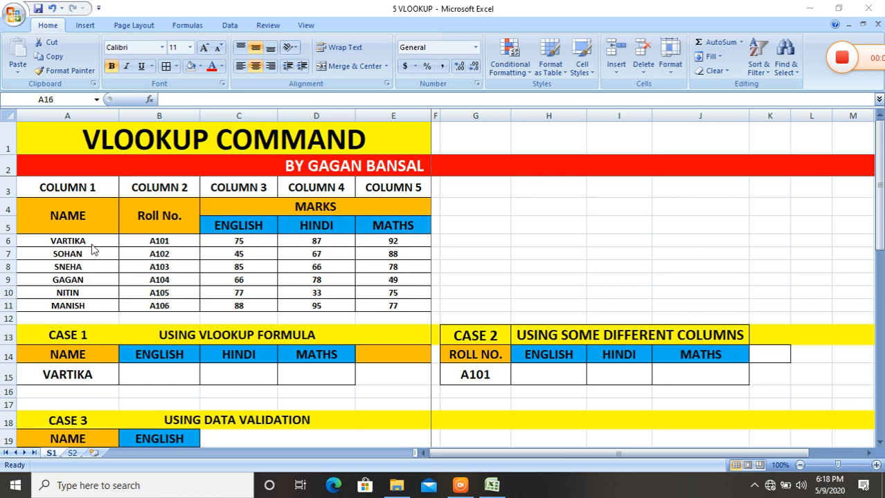
- Enter =VLOOKUP(A15,A4:E11,3,0) in cell B15 to look up the Case 1 student's English mark
click(160, 371)
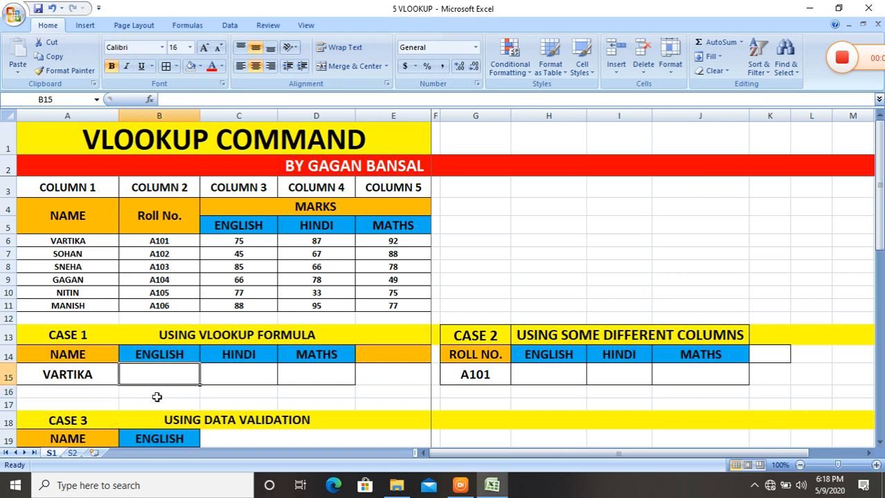
text(=V)
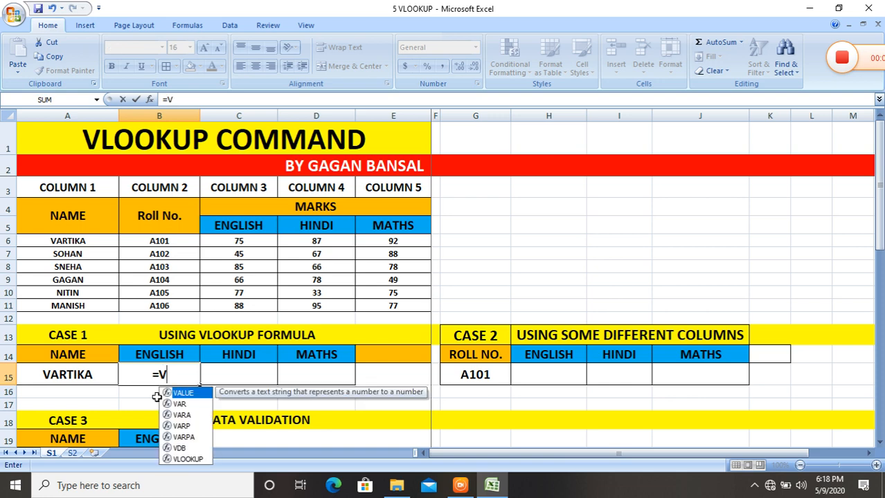
text(LOOK)
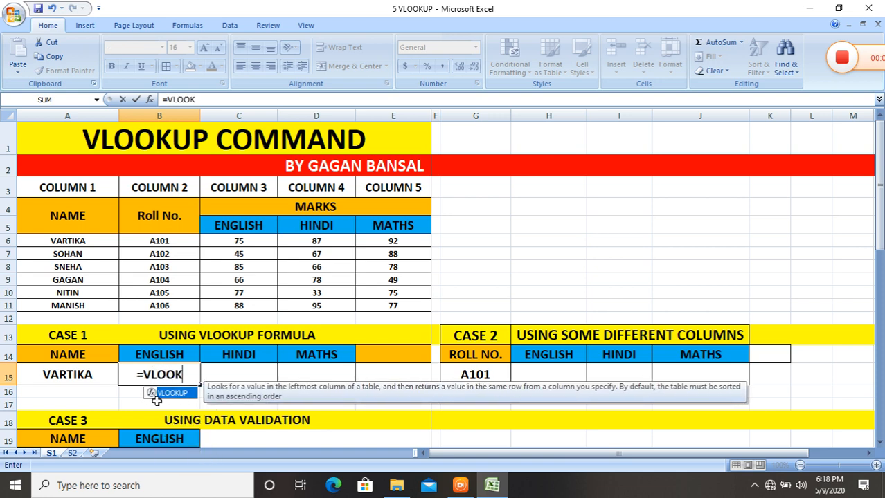
text(UP()
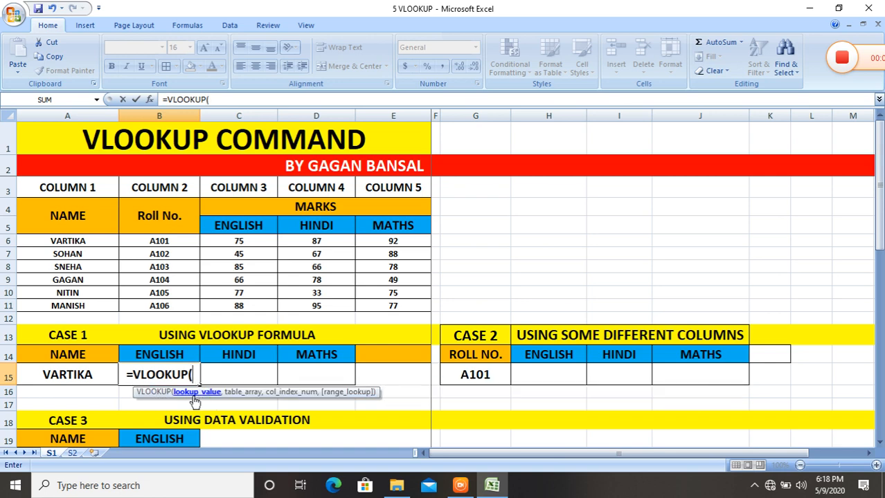
click(75, 375)
text(,)
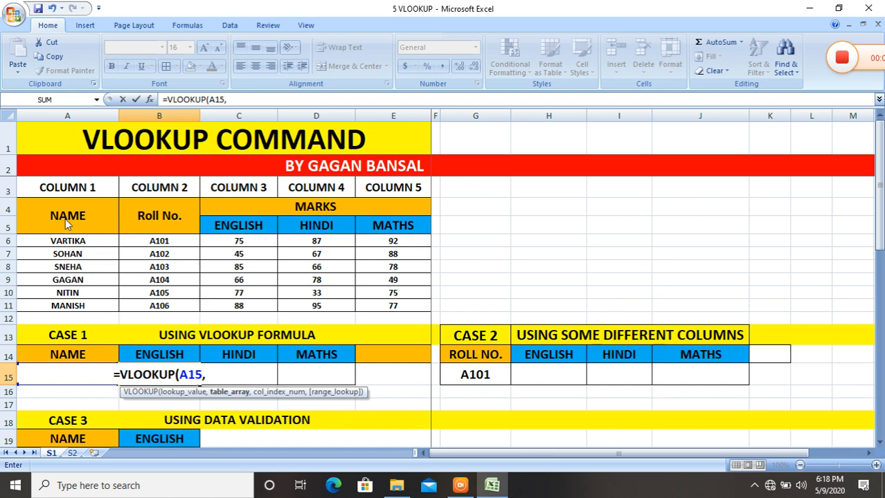
drag(67, 222, 371, 305)
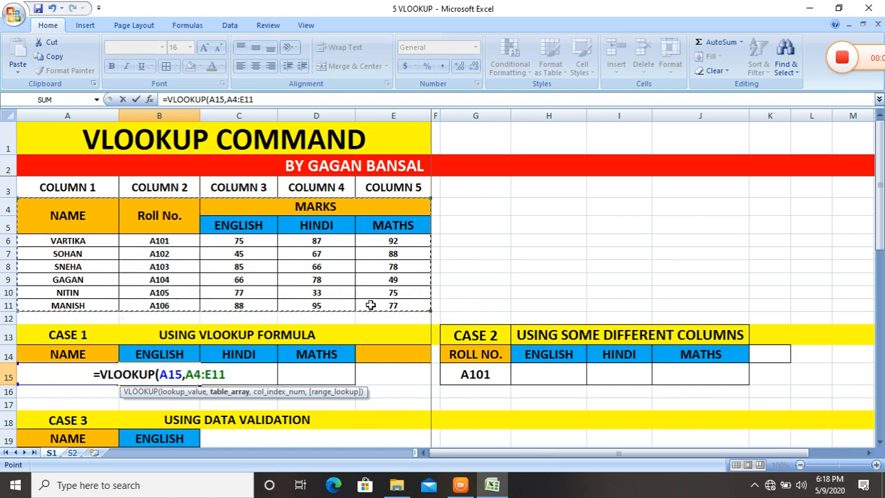
text(,)
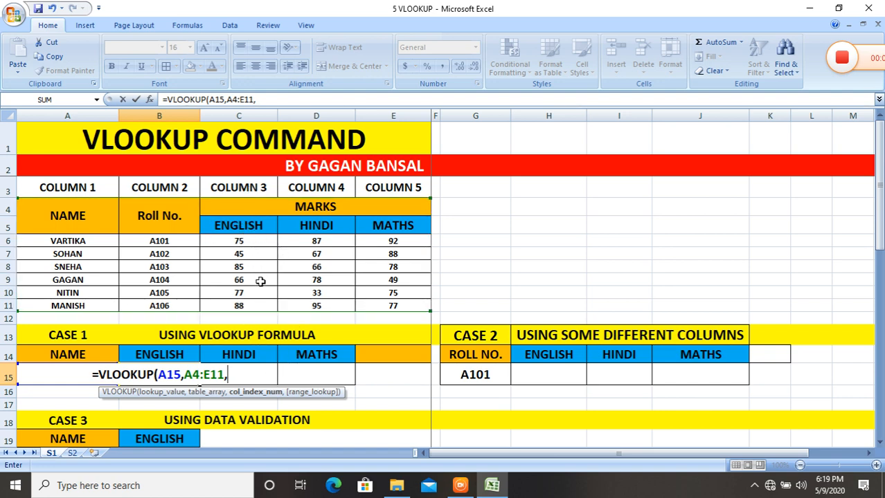
text(3)
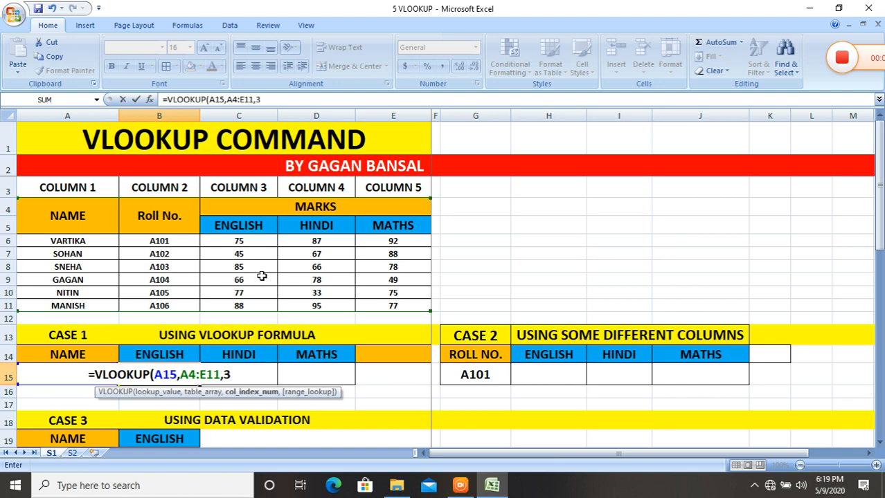
text(,)
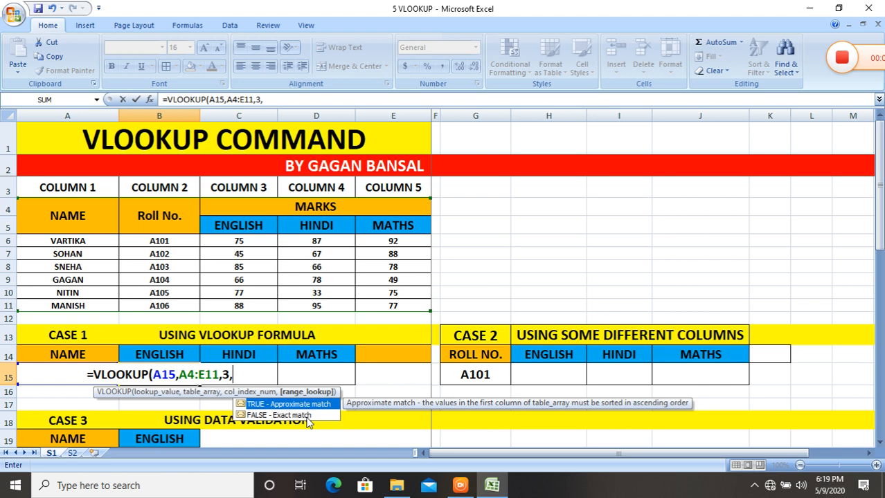
text(0))
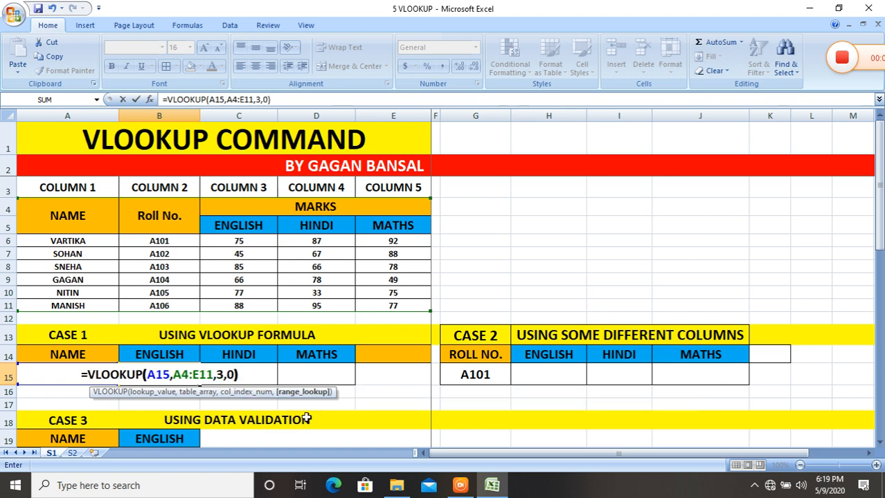
key(Return)
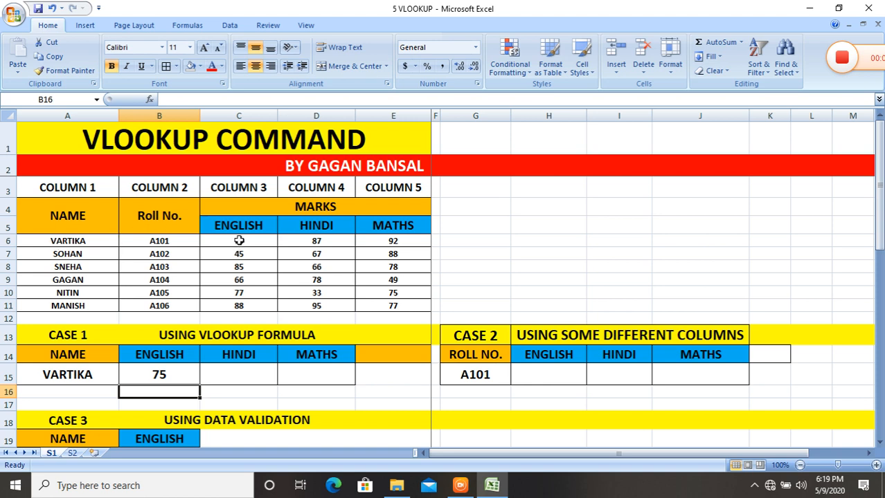
- Check the first student's marks in row 6, and replace the Case 1 lookup name in A15 with the student's name from row 7
drag(74, 240, 239, 240)
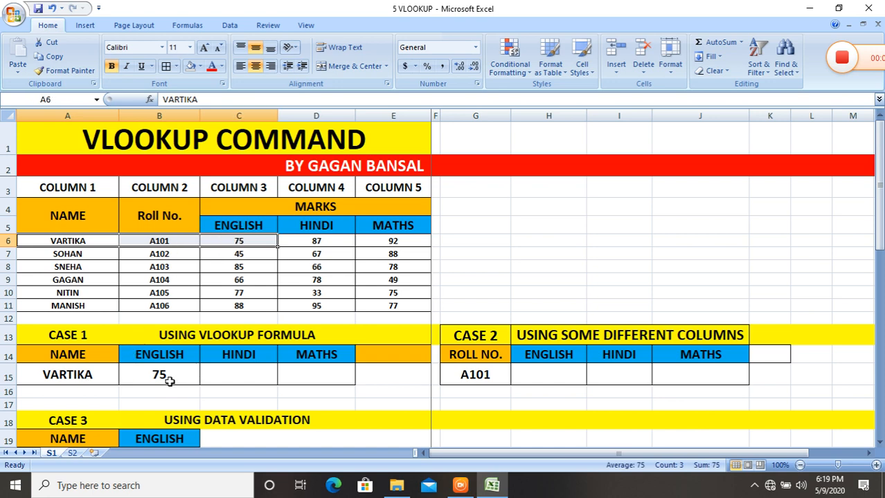
click(92, 375)
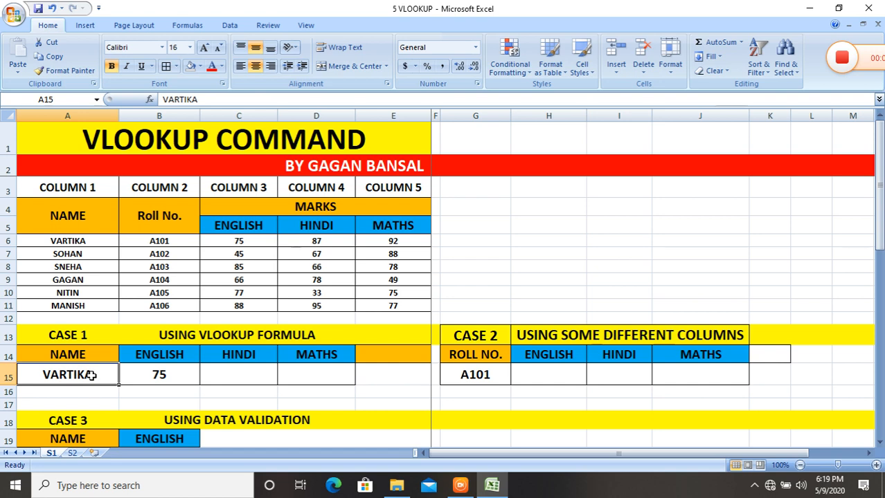
text(SOHAN)
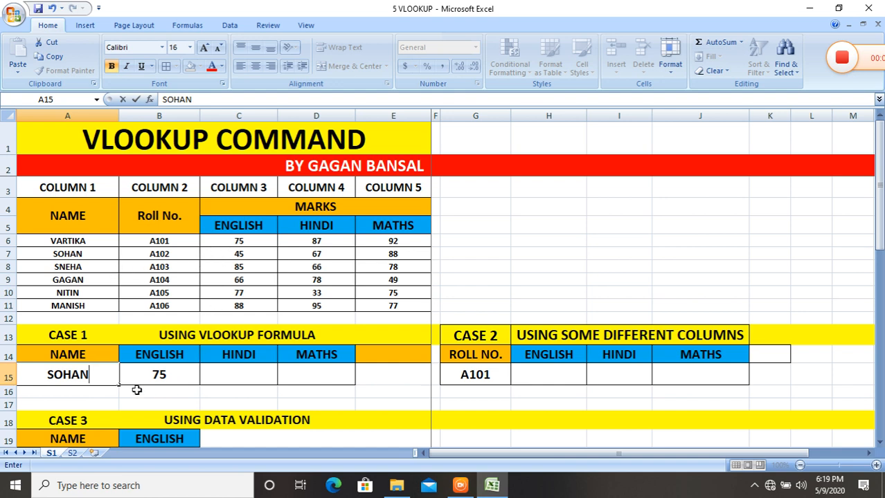
key(Return)
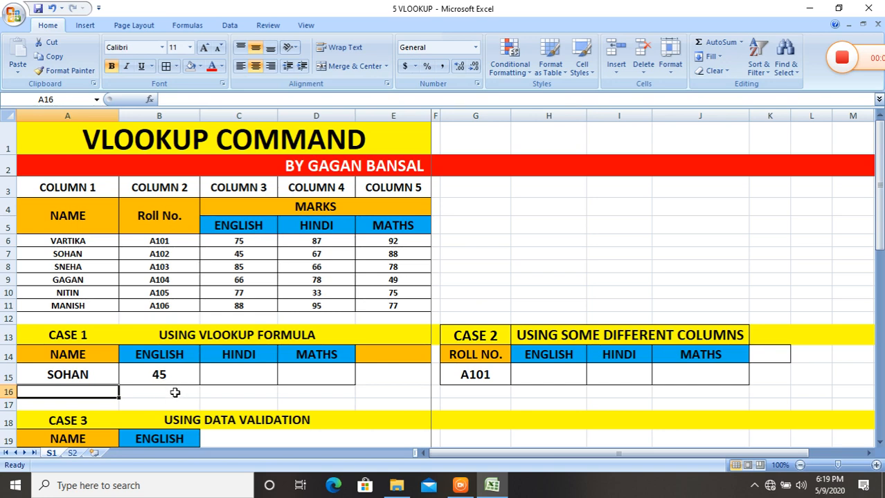
- Enter =VLOOKUP(A15,A4:E11,4,O) in cell C15 to look up the Case 1 student's Hindi mark
click(215, 374)
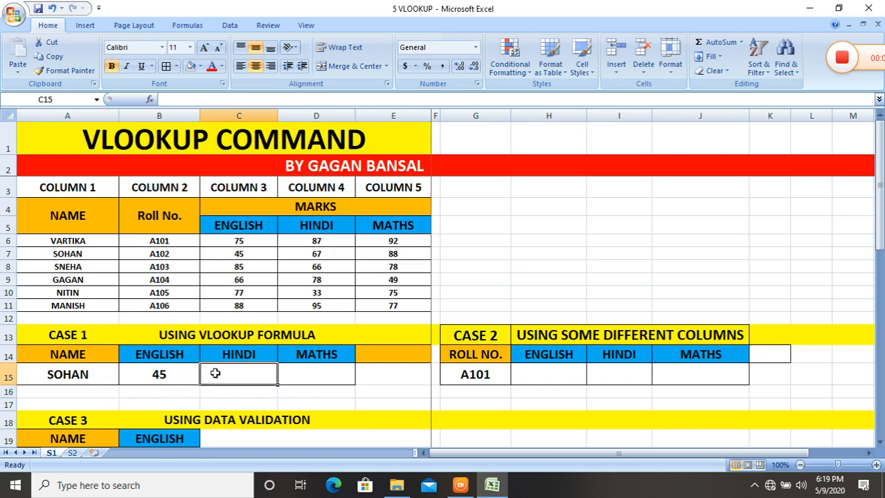
text(=)
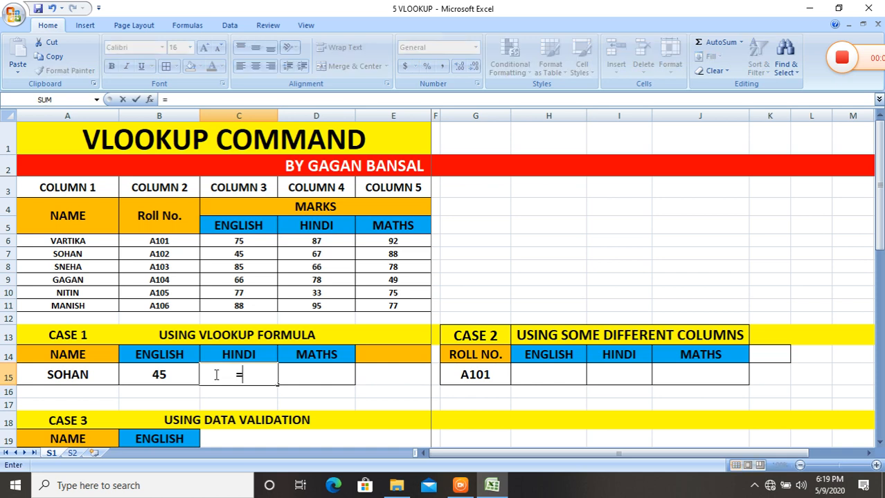
text(V)
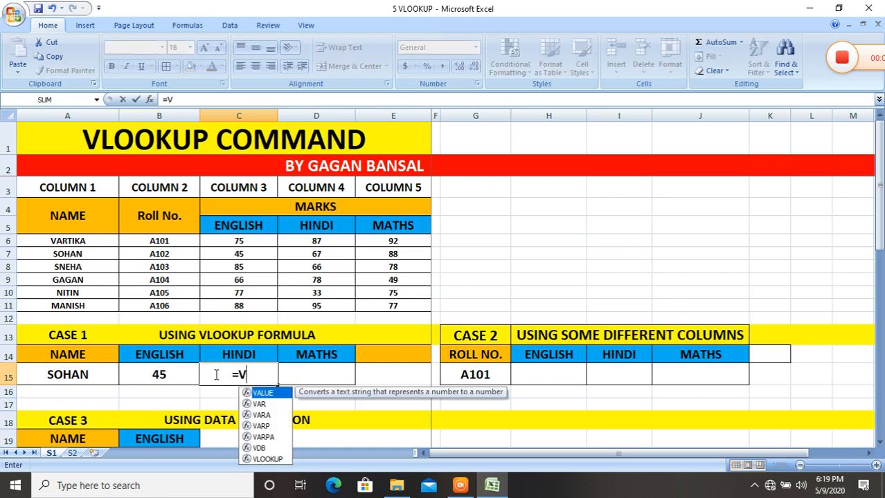
text(LOOKUP)
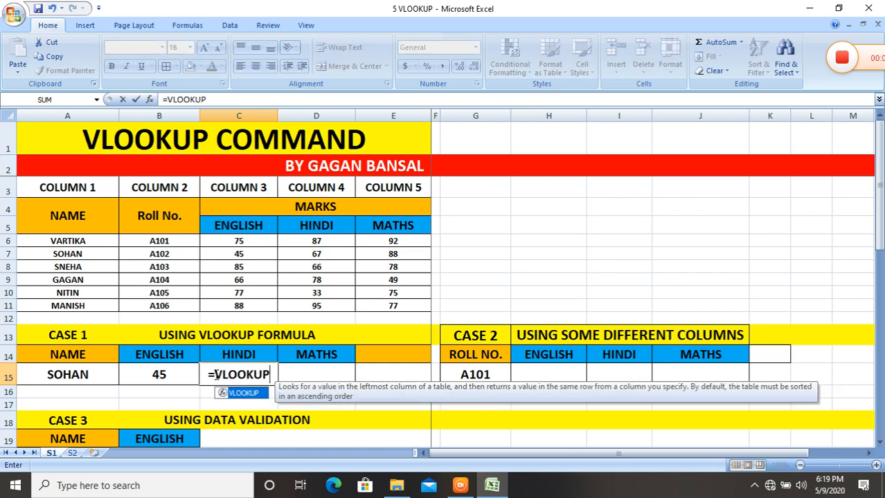
text(()
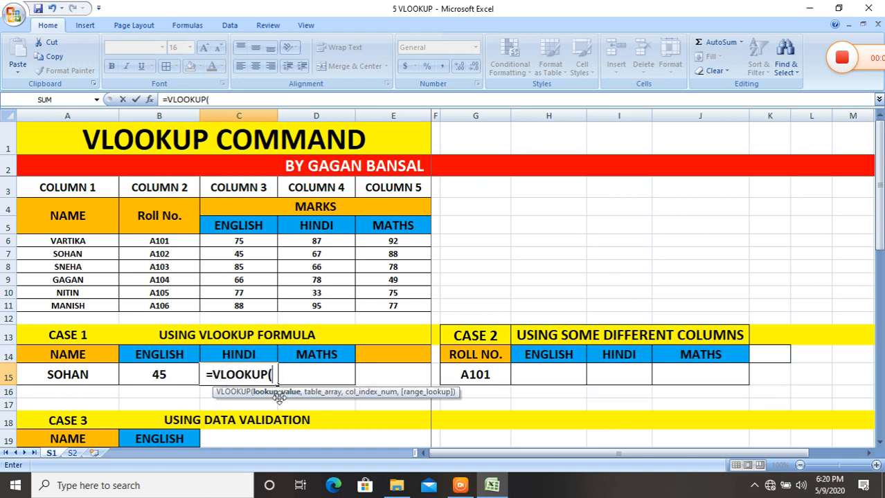
click(80, 375)
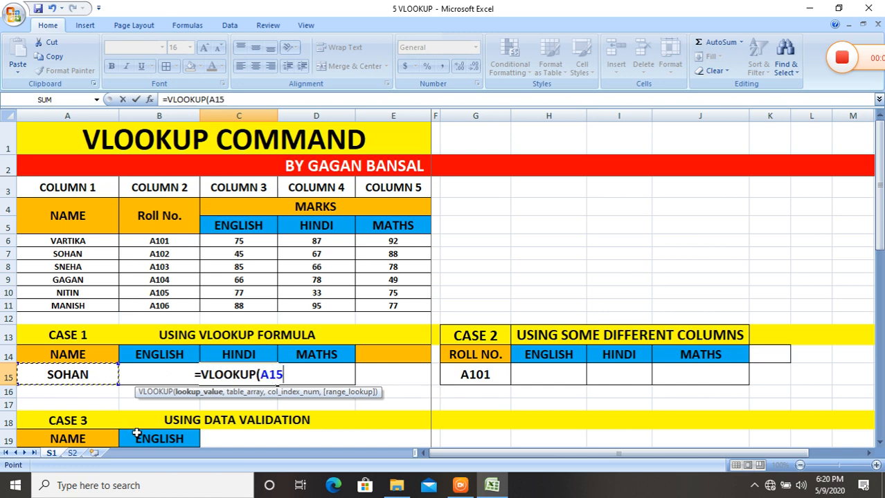
text(,)
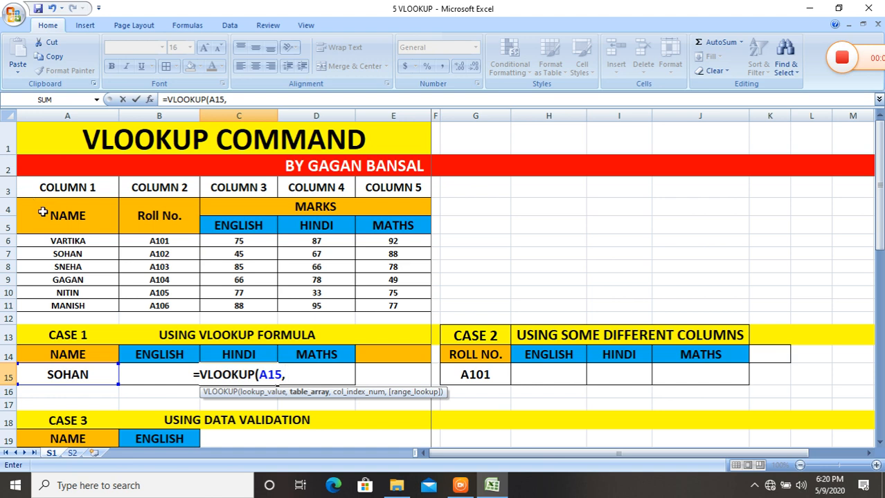
drag(42, 212, 356, 302)
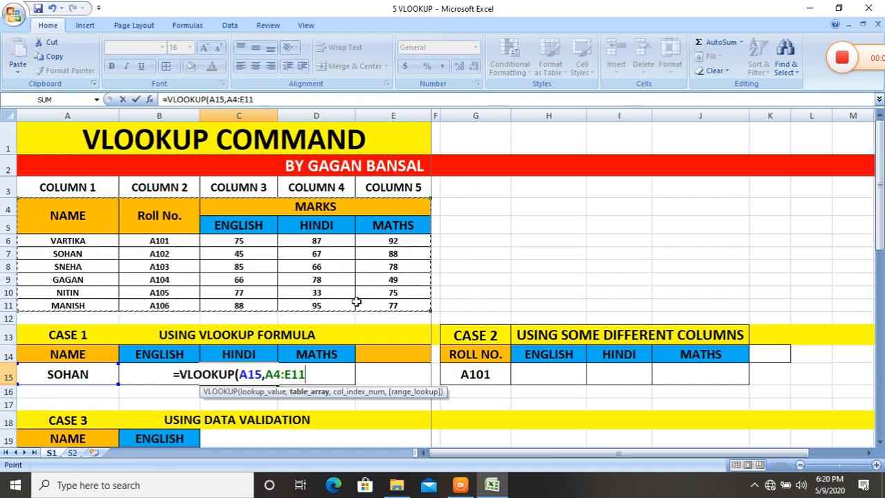
text(,)
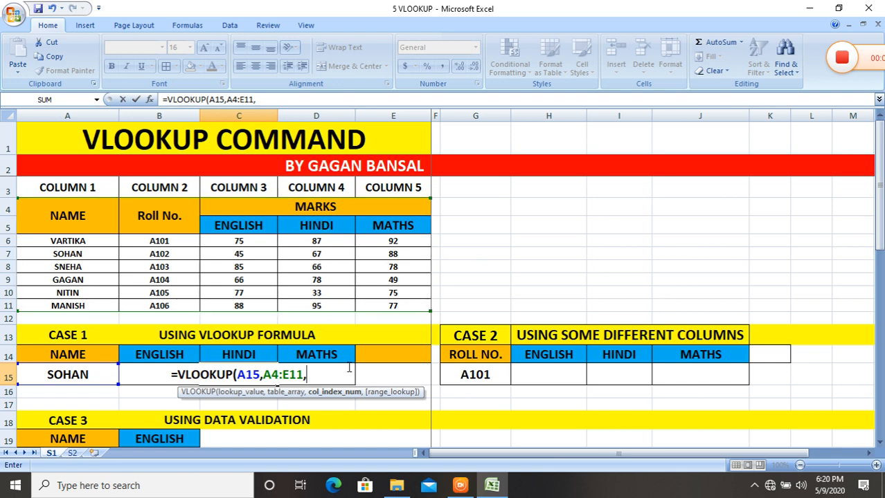
text(4)
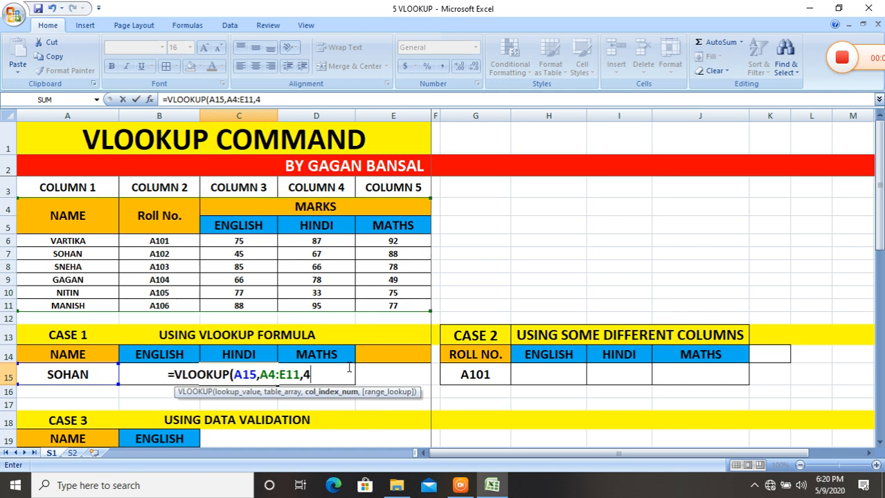
text(,)
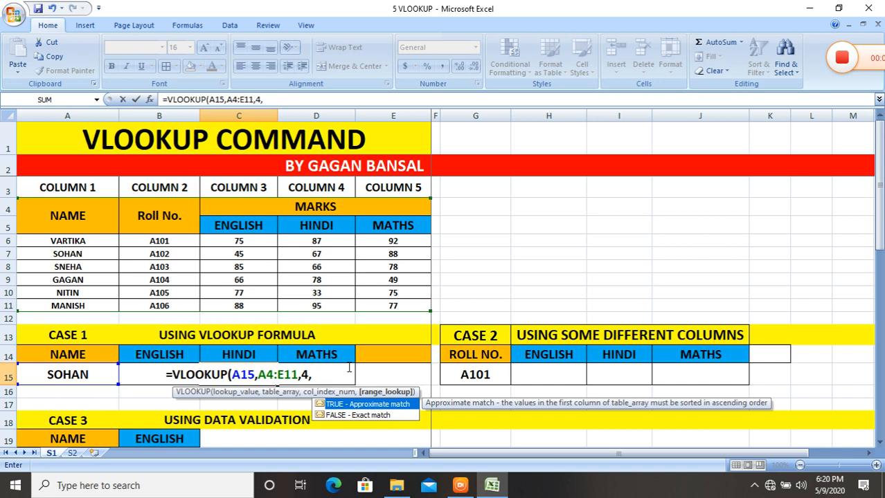
text(O)
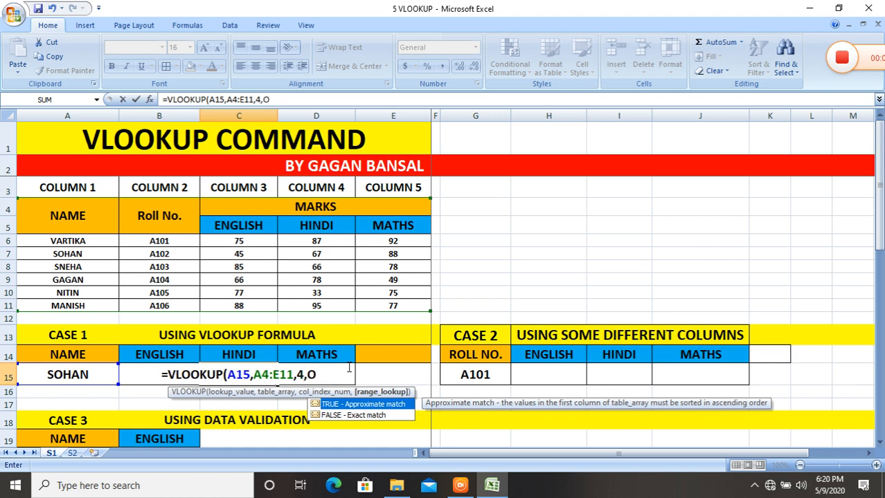
text())
key(Return)
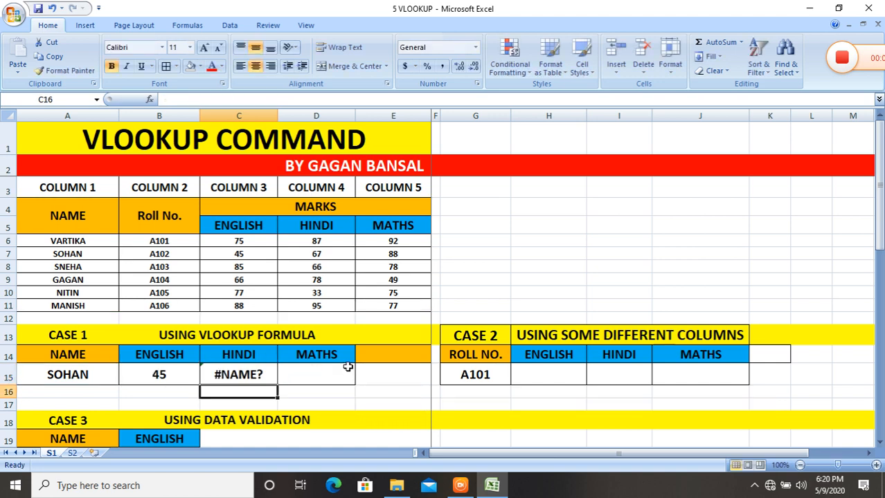
- Correct the last argument of the Hindi VLOOKUP in C15 from the letter O to the number 0
click(237, 375)
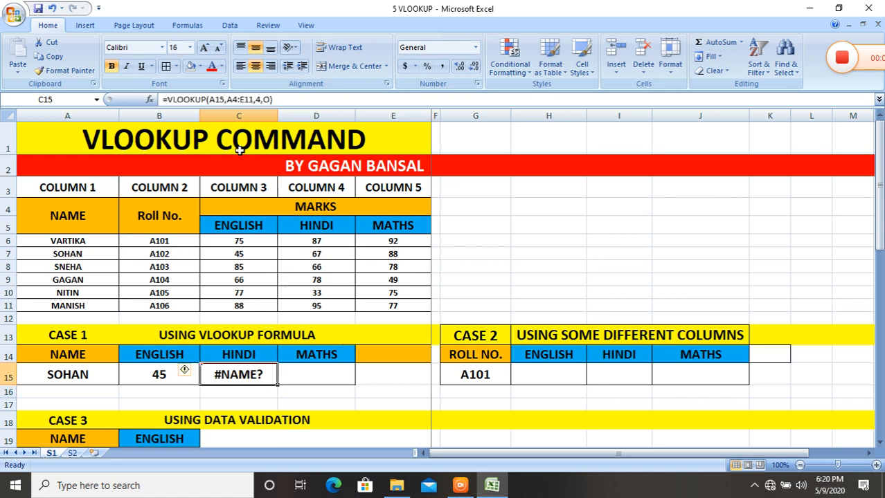
click(277, 101)
key(BackSpace)
key(BackSpace)
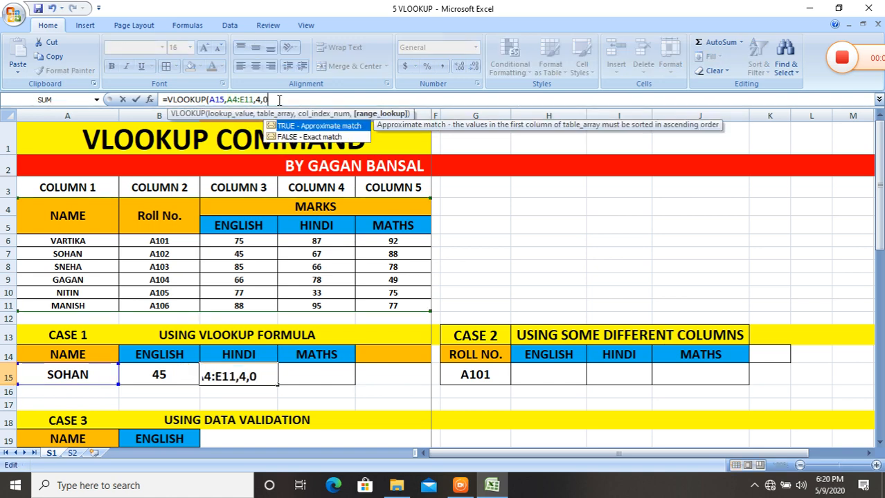
text())
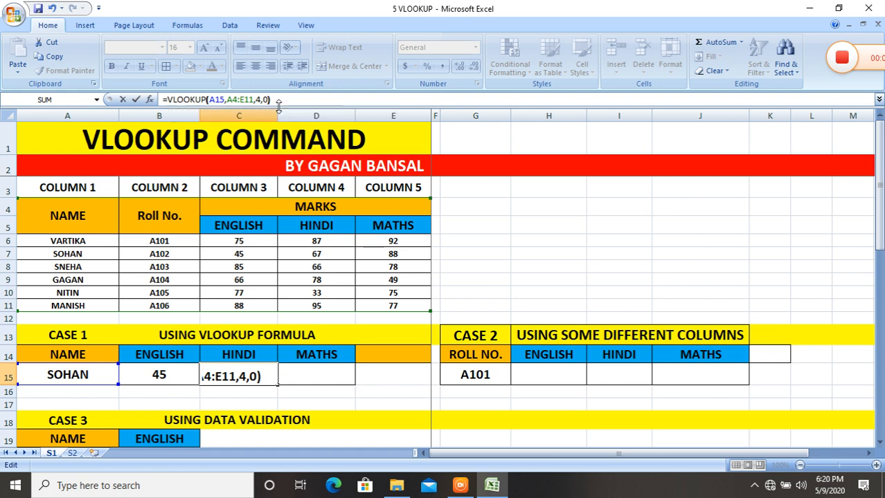
key(Return)
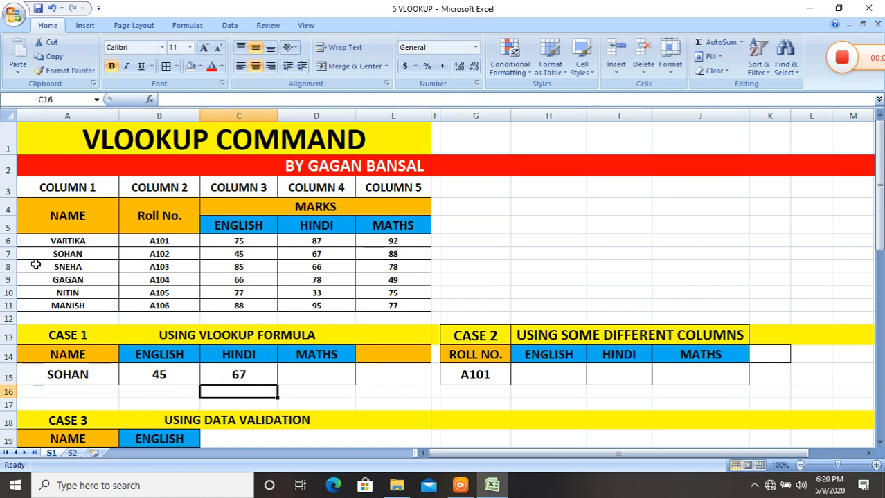
- Check the row 7 student's marks, and replace the Case 1 lookup name in A15 with the student's name from row 8
drag(72, 254, 306, 254)
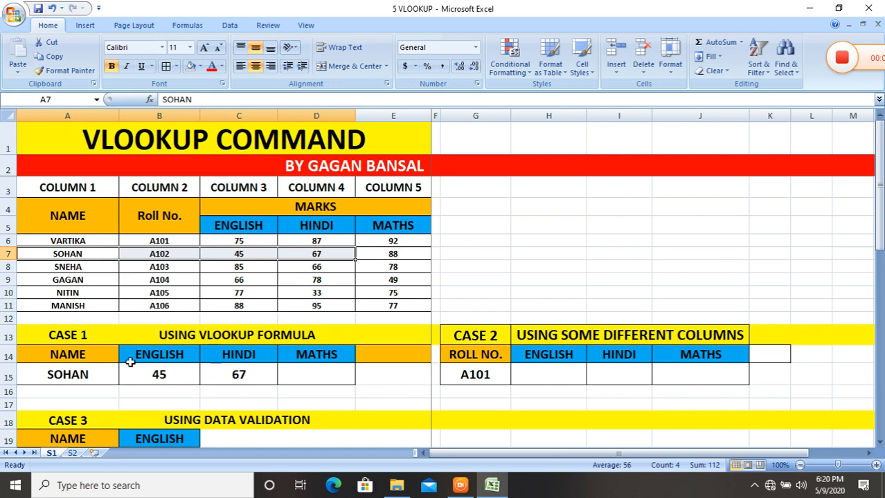
click(95, 375)
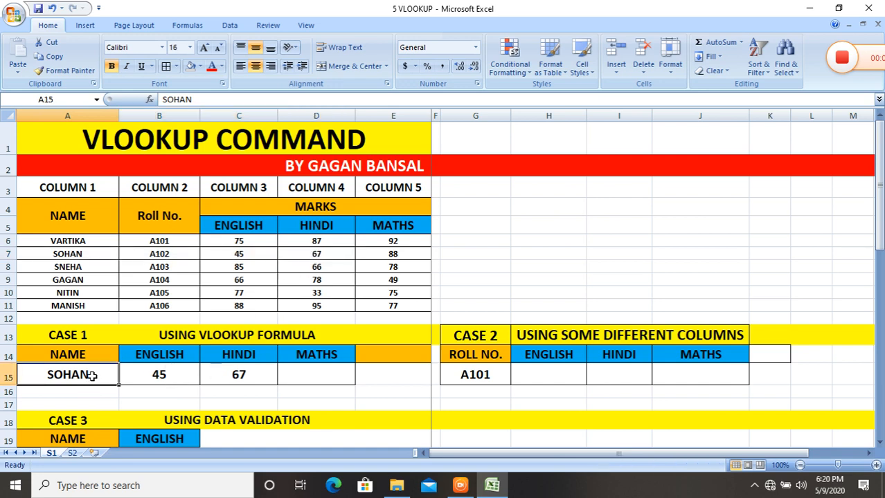
text(SNEHA)
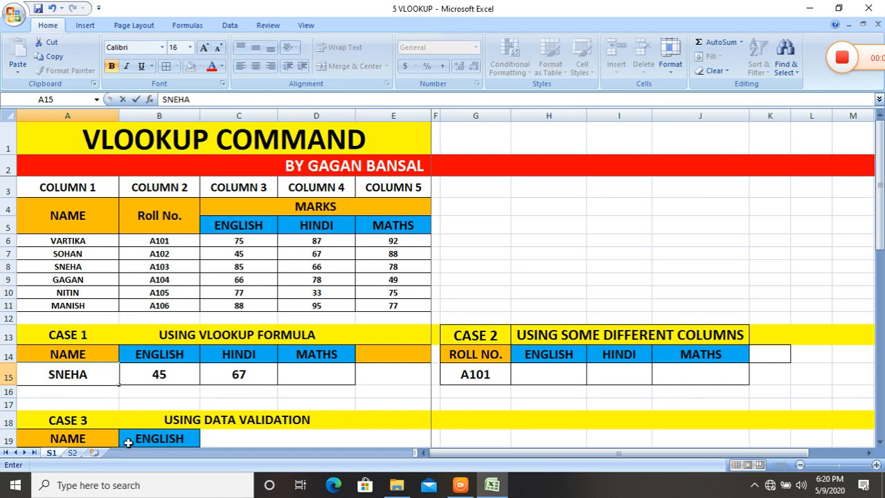
key(Return)
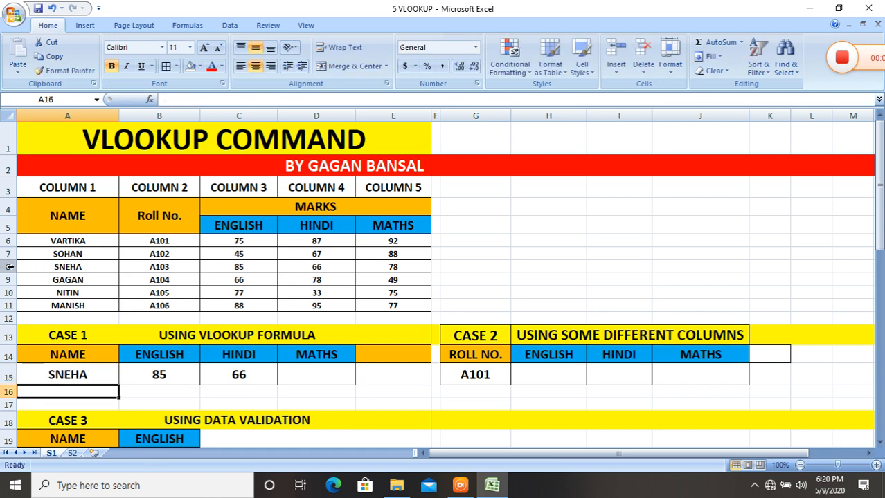
- Highlight the row 8 student's record, A8:E8, with an orange fill
click(48, 271)
drag(48, 270, 388, 267)
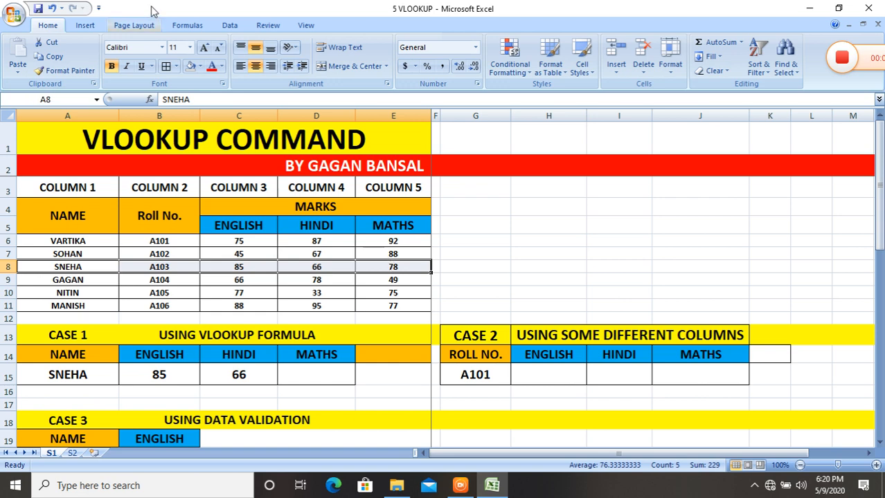
click(200, 66)
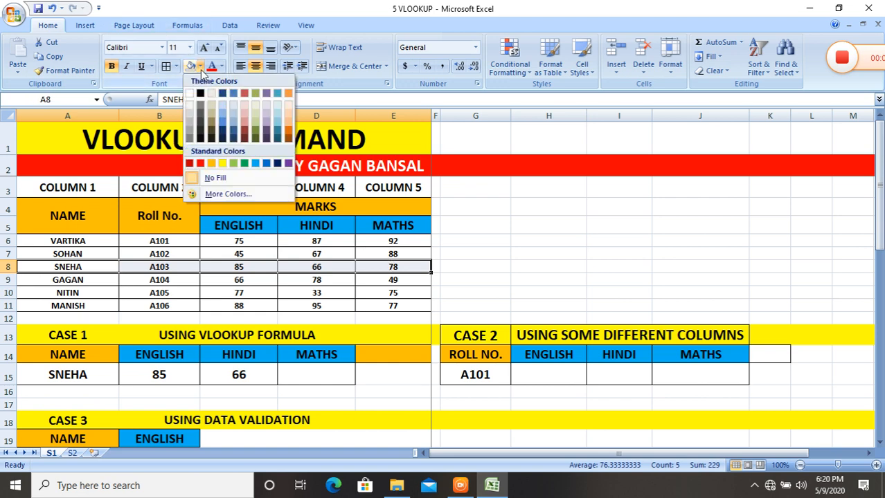
click(212, 164)
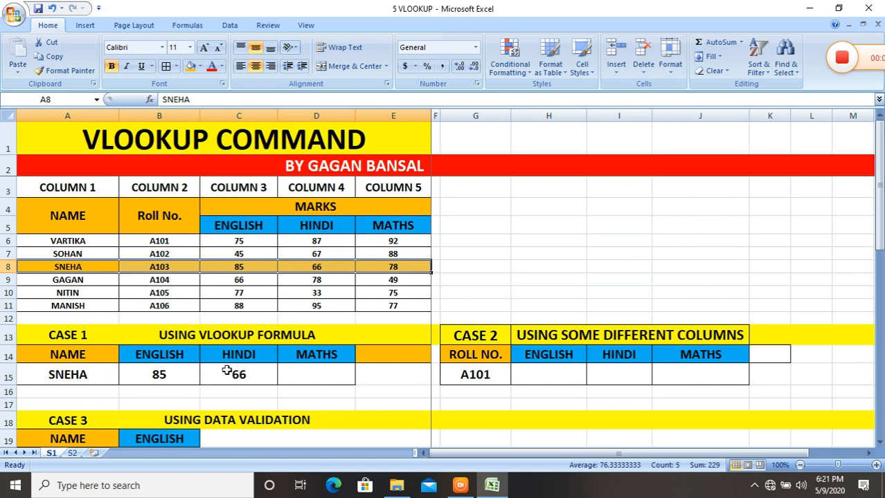
- Enter =VLOOKUP(A15,A4:E11,5,0) in cell D15 to look up the Case 1 student's Maths mark
click(300, 378)
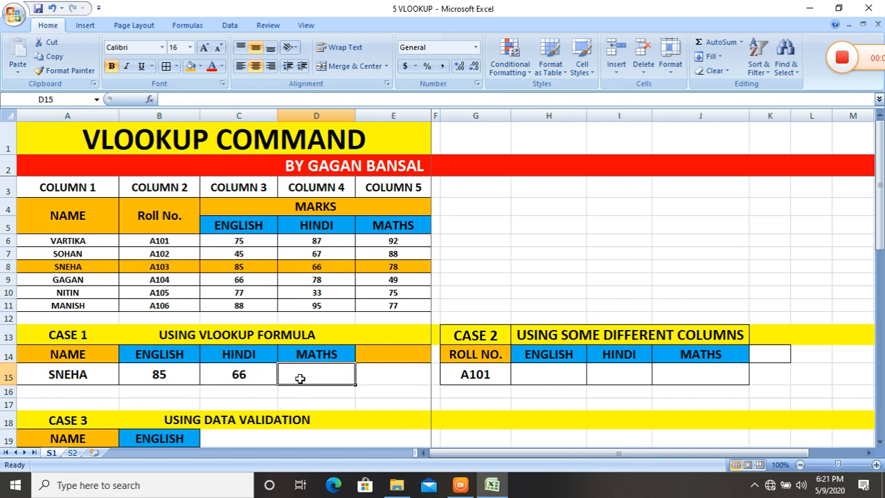
text(=VLL)
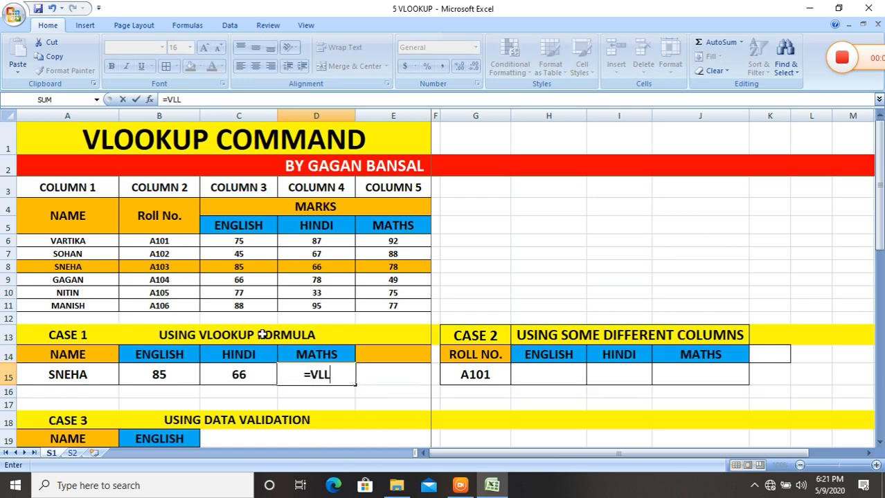
key(BackSpace)
text(OO)
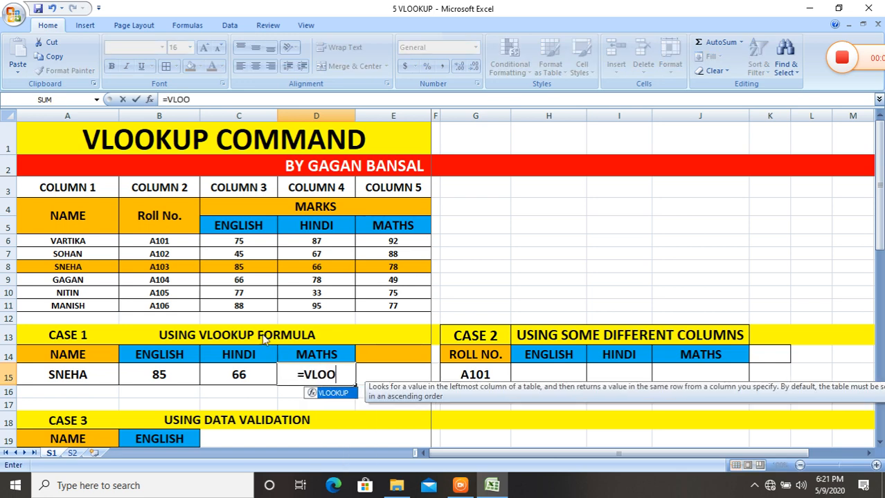
text(KUP)
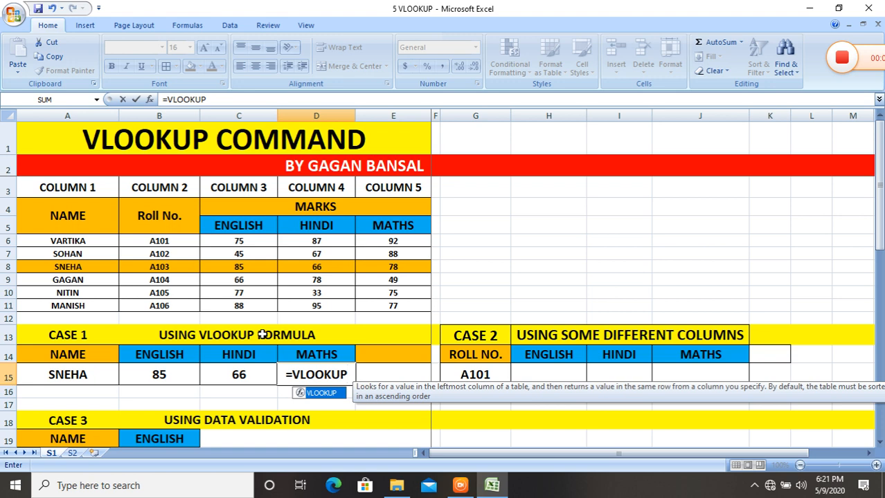
text(()
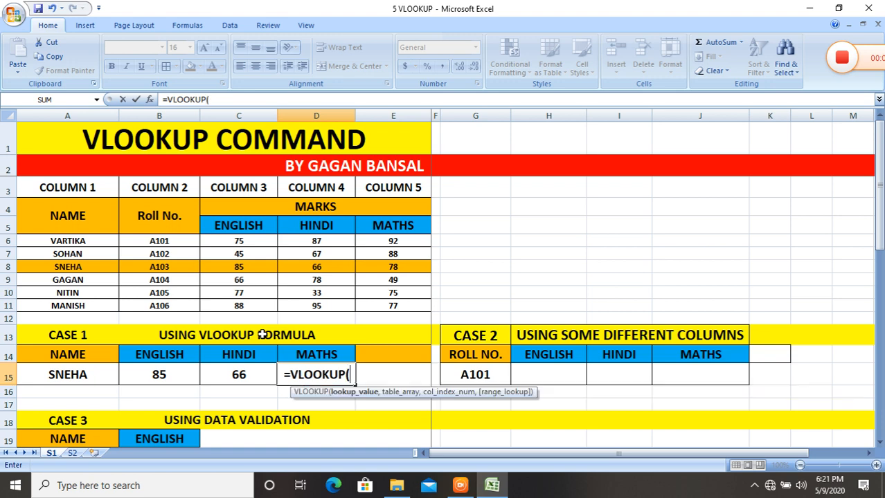
click(59, 374)
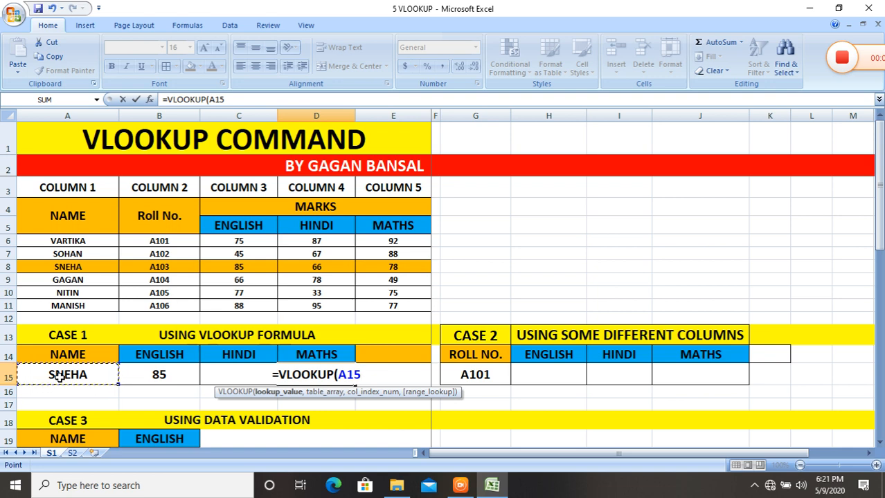
text(,)
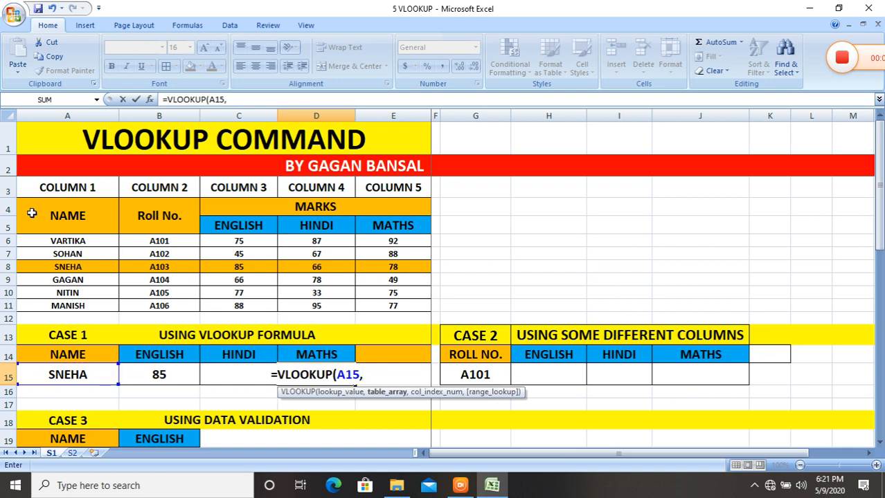
drag(34, 218, 351, 306)
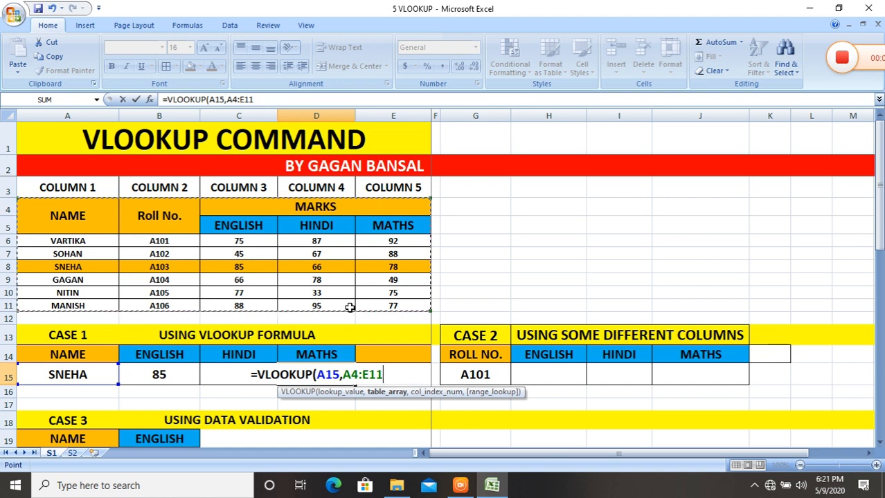
text(,)
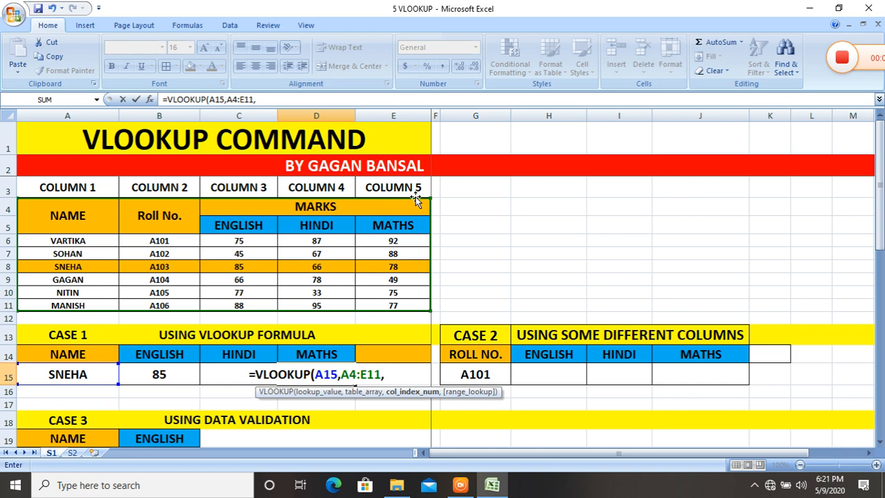
text(5,)
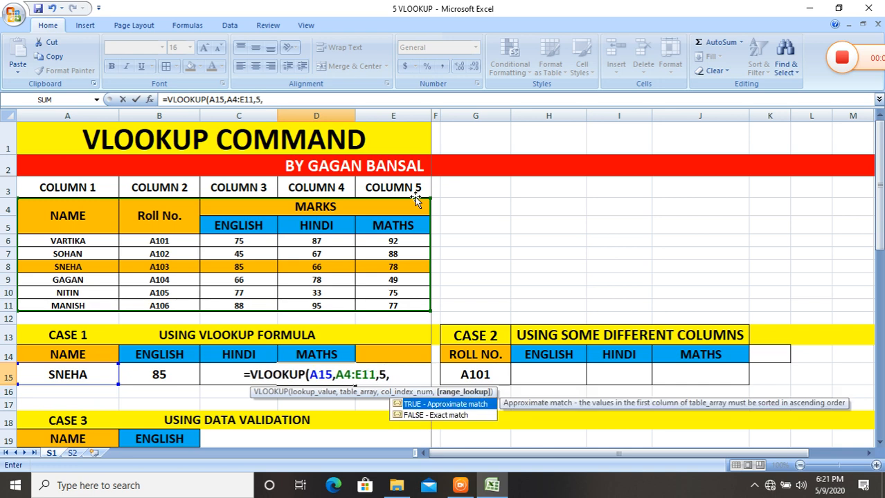
text(0)
key(Return)
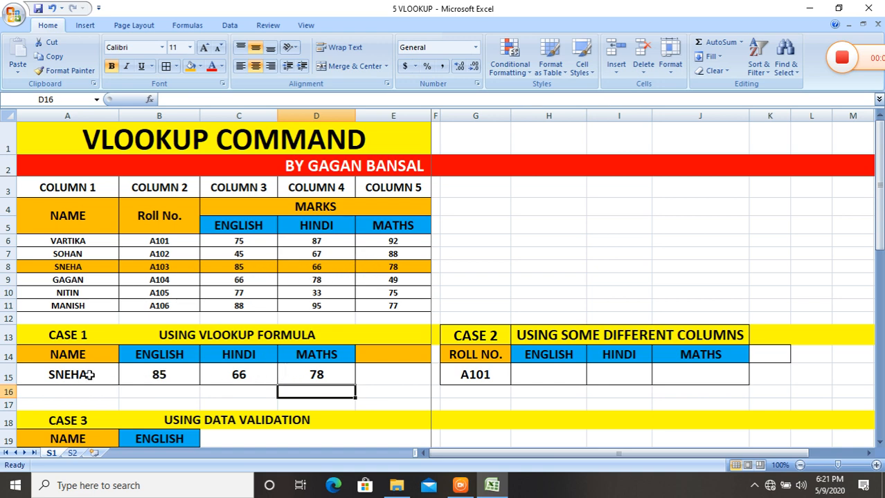
- Replace the Case 1 lookup name in A15 with the student's name from row 9
click(89, 374)
text(GAGA)
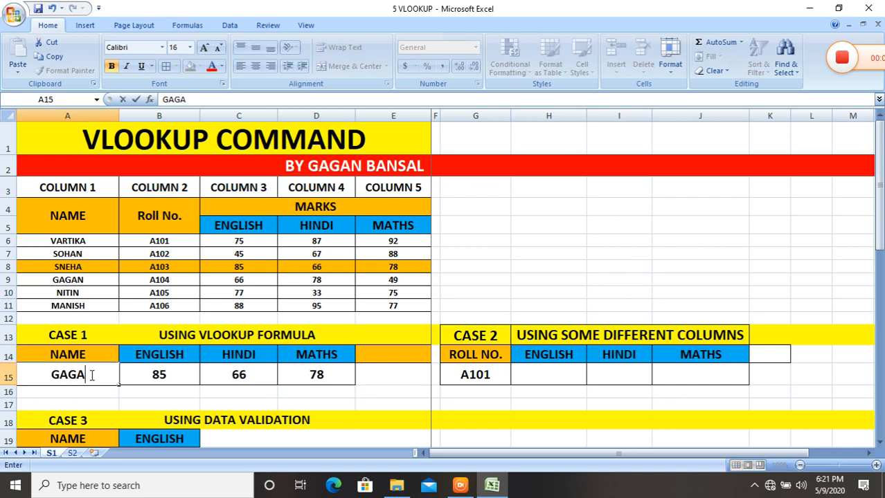
text(N)
key(Return)
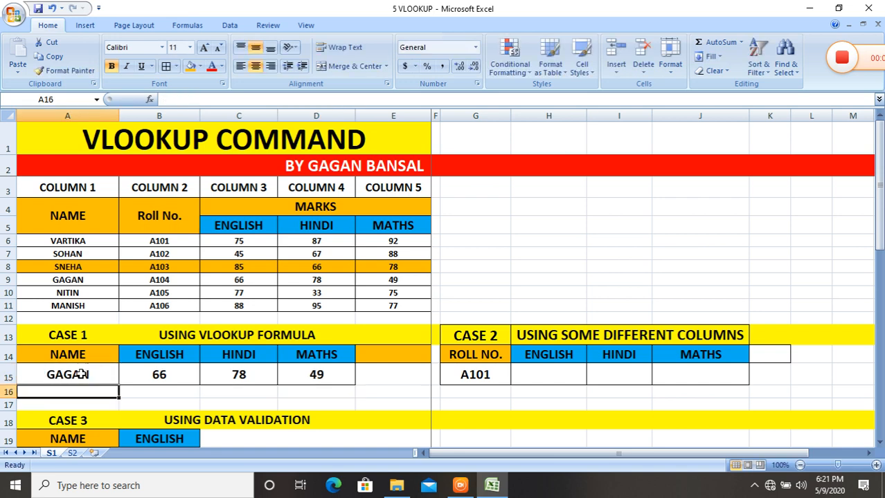
- Highlight the row 9 student's record, A9:E9, with a yellow fill
drag(29, 279, 377, 280)
click(200, 66)
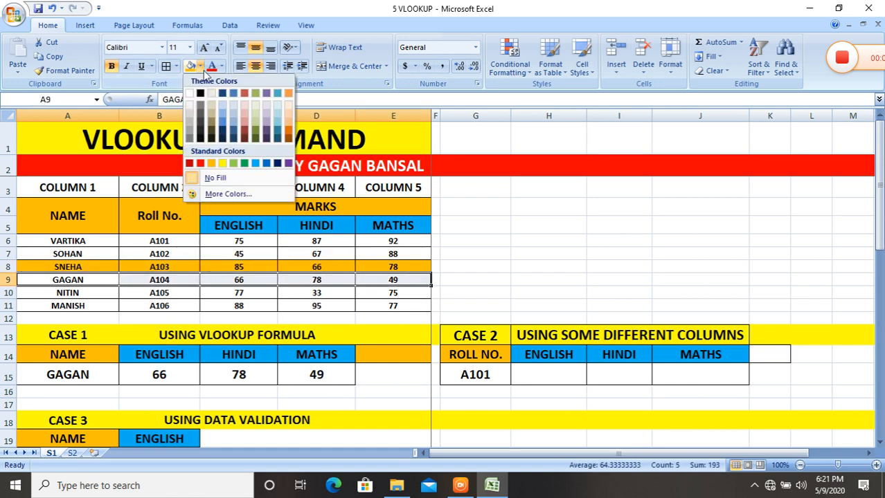
click(222, 169)
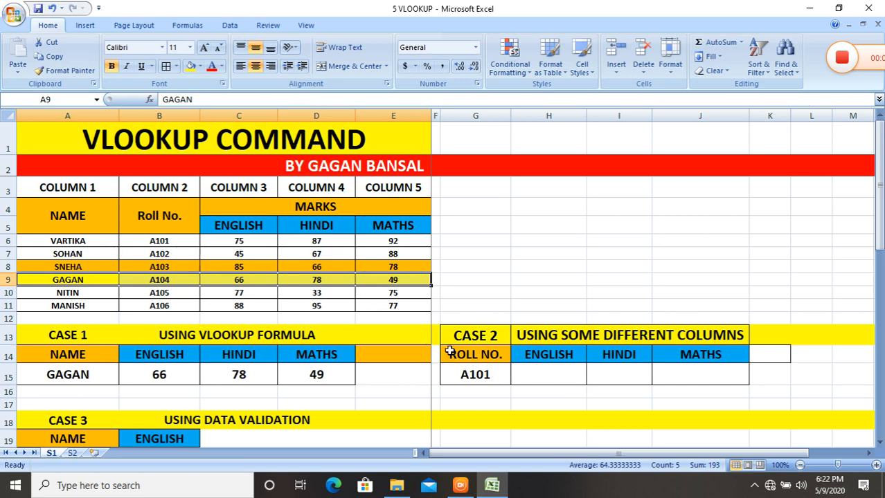
- Enter =VLOOKUP(G15,B4:E11,2,0) in cell H15 to look up the Case 2 English mark by roll number
click(142, 242)
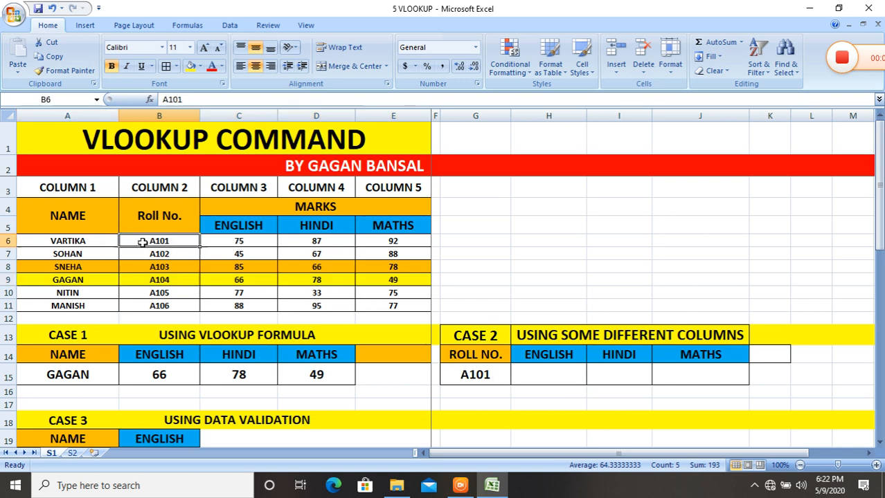
click(548, 381)
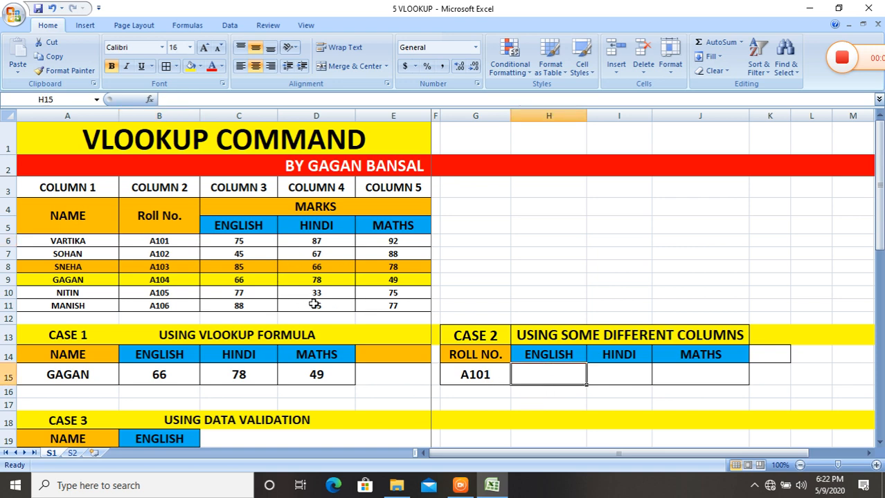
text(=V)
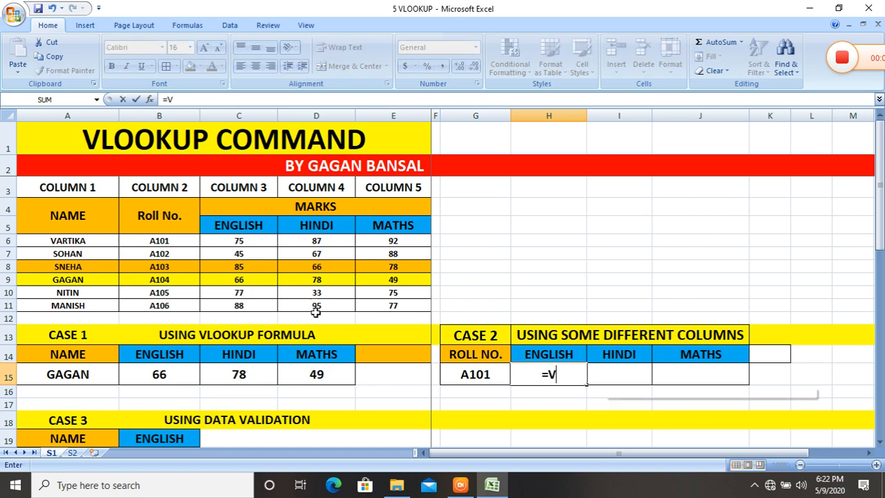
text(LOO)
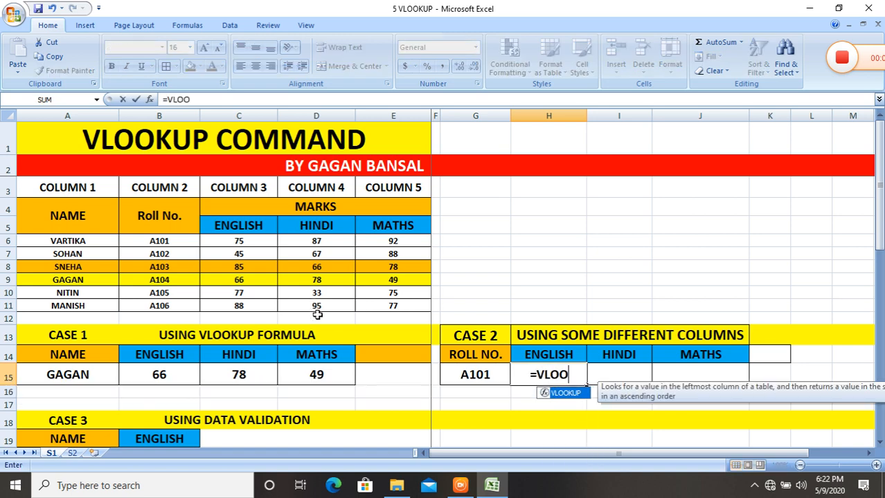
text(KUP)
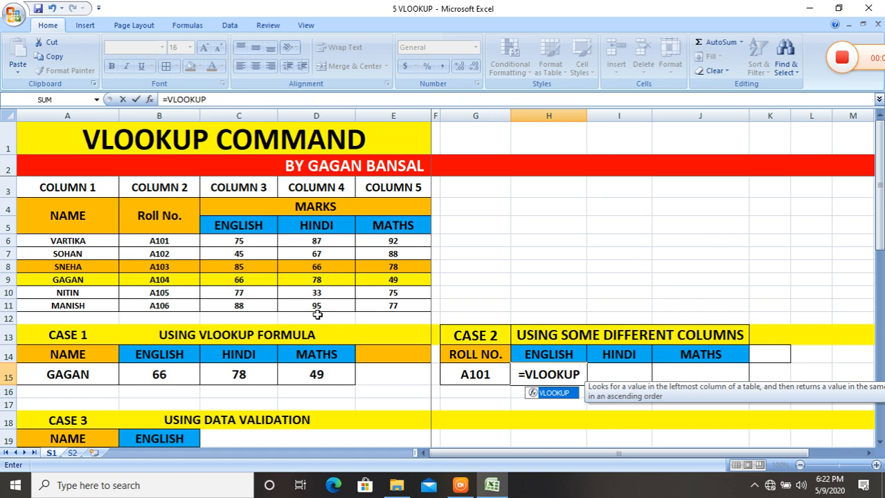
text(()
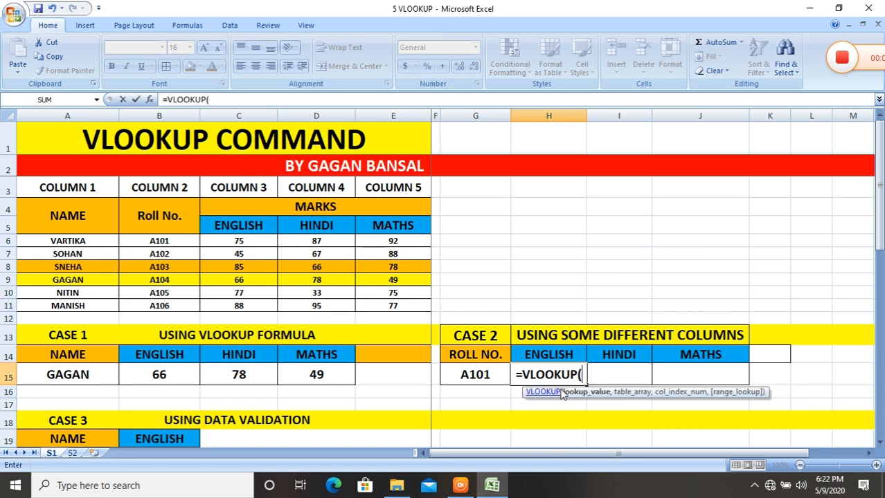
click(475, 374)
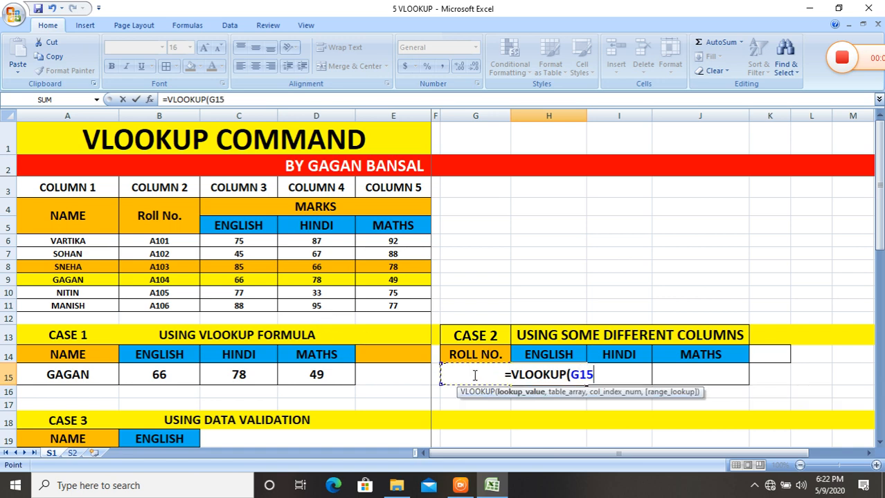
text(,)
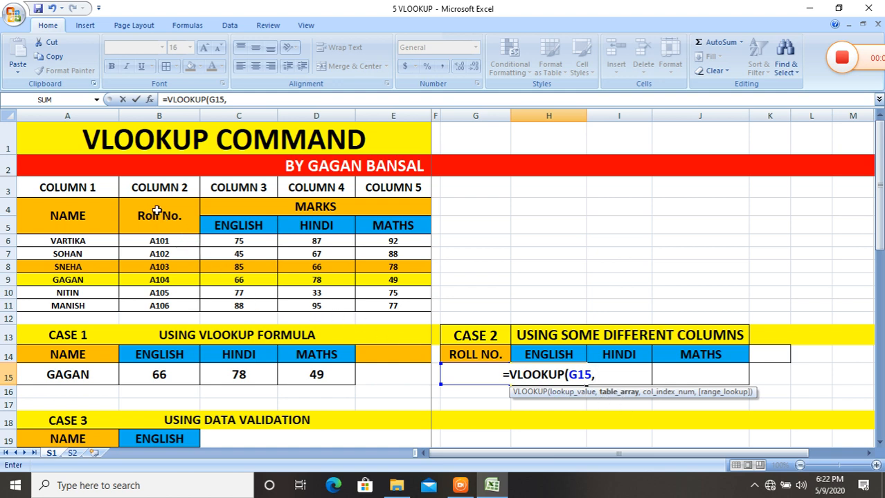
drag(156, 217, 394, 298)
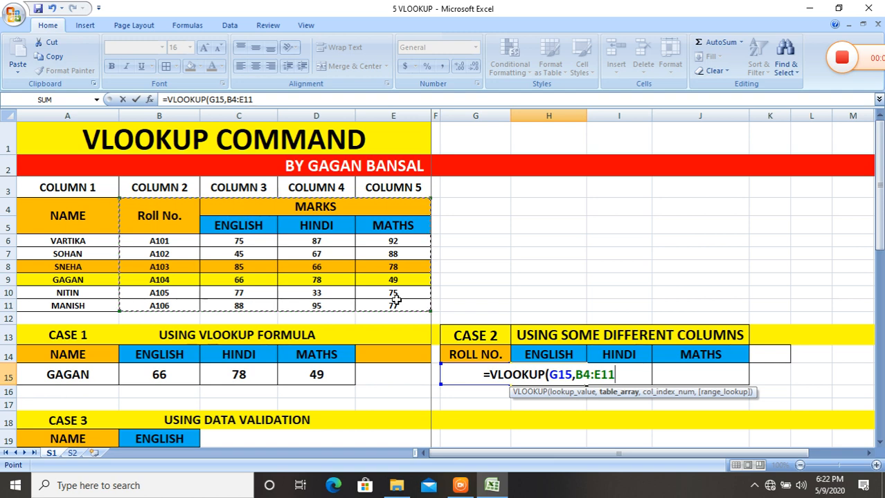
text(,)
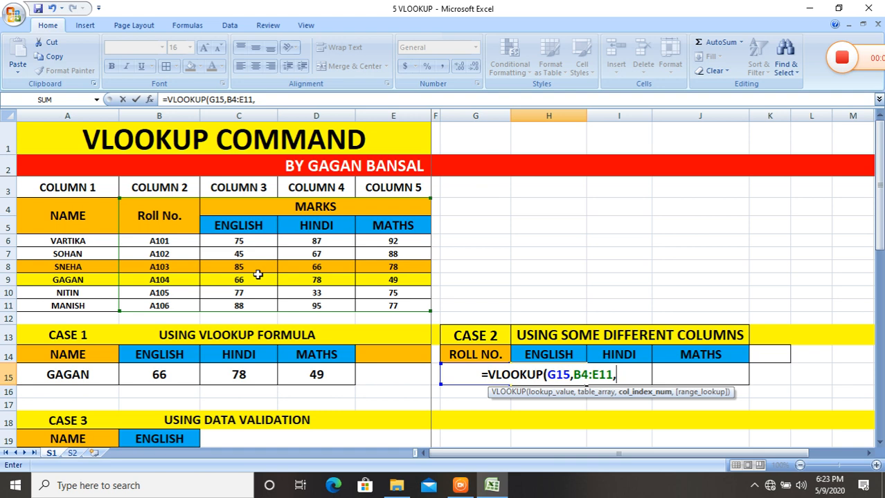
text(2,)
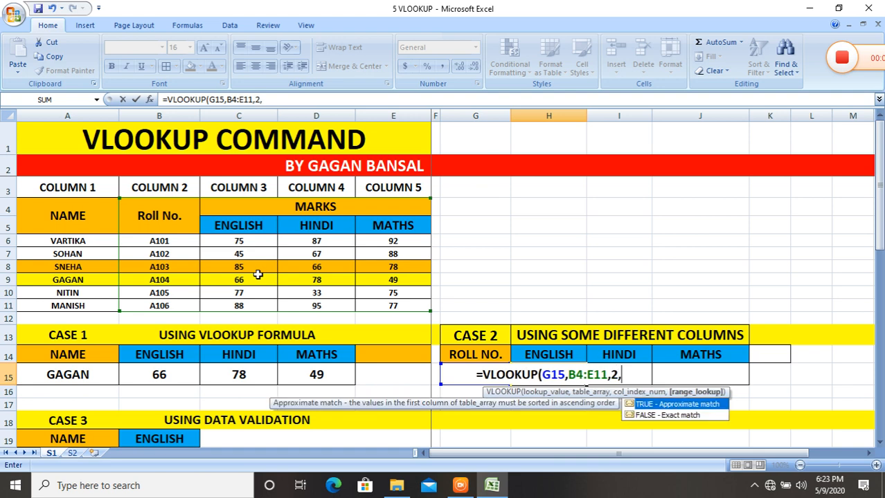
text(0)
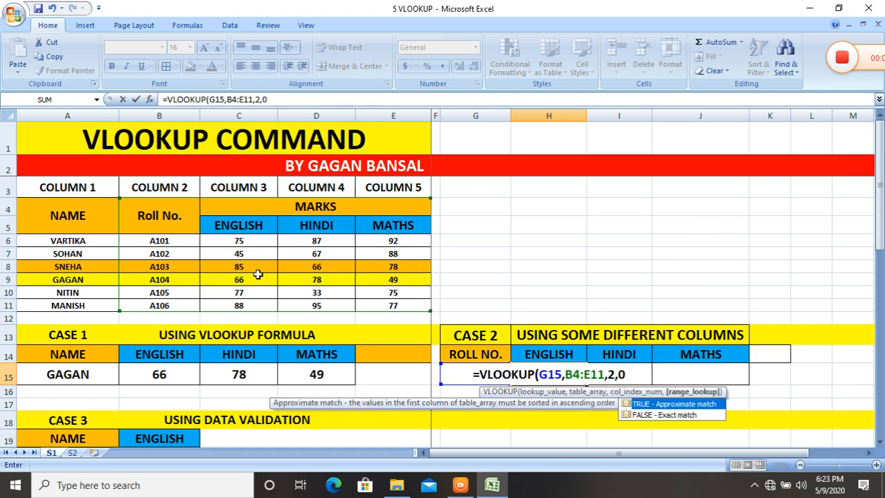
text())
key(Return)
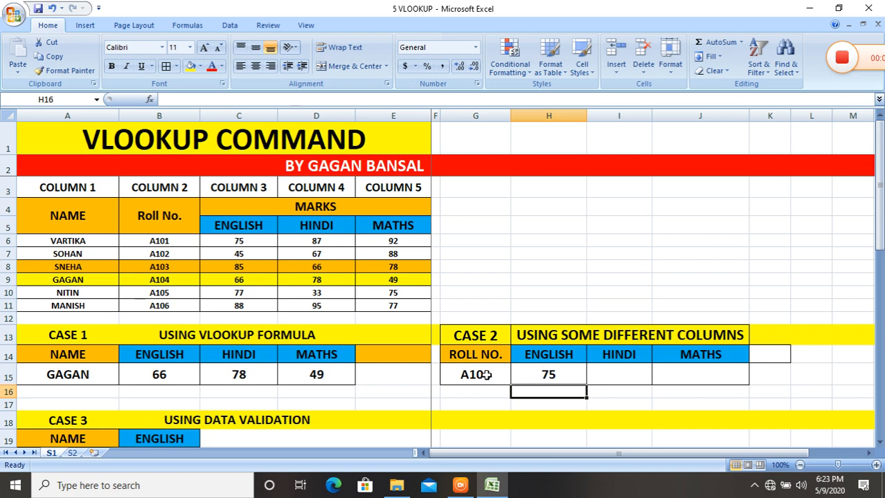
- Replace the Case 2 lookup roll number in G15 with the roll number from row 8
click(488, 374)
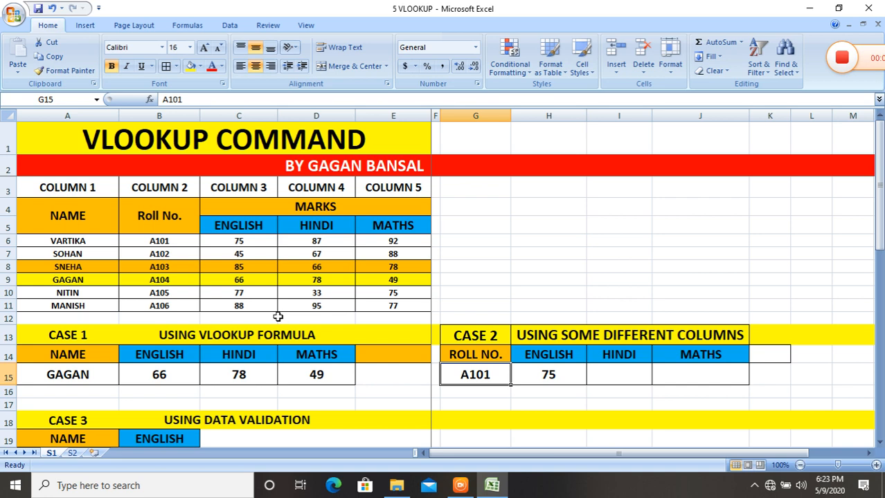
text(A)
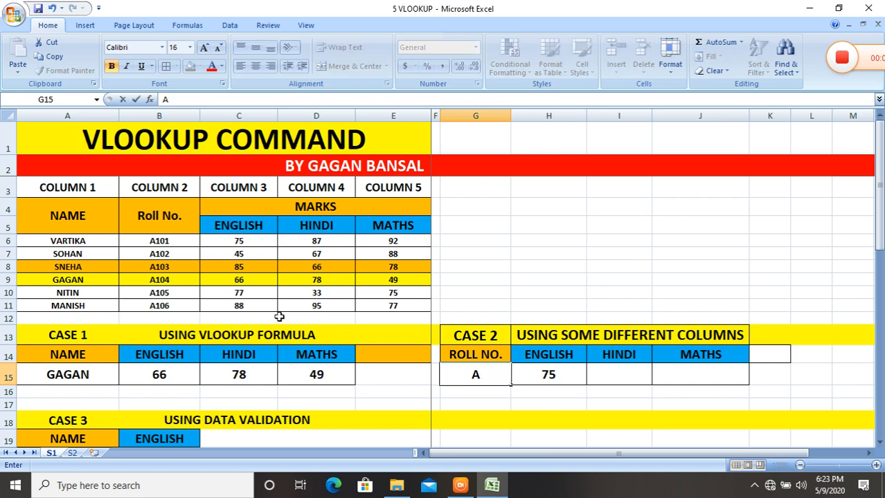
text(103)
key(Return)
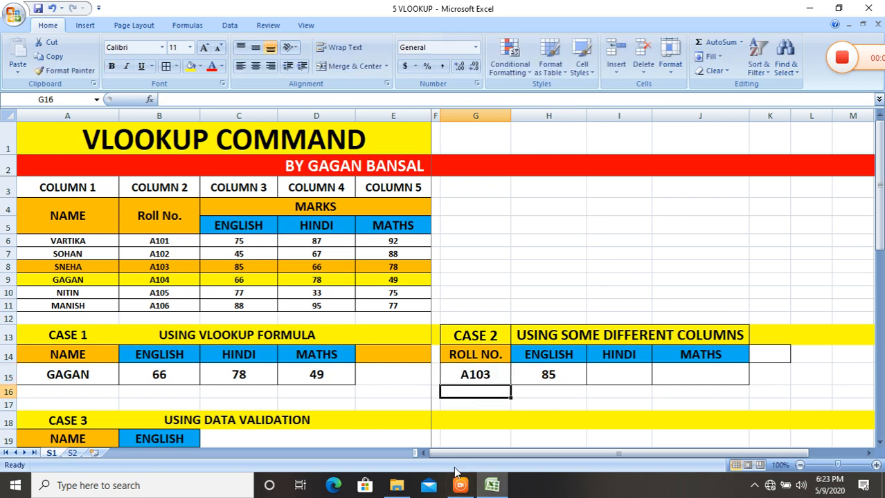
- Replace the Case 2 lookup roll number in G15 with the roll number from row 9
click(468, 372)
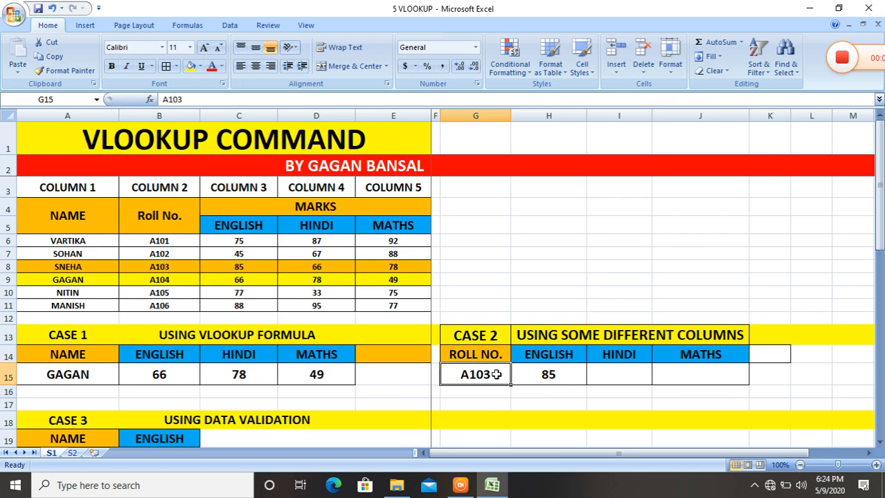
text(A)
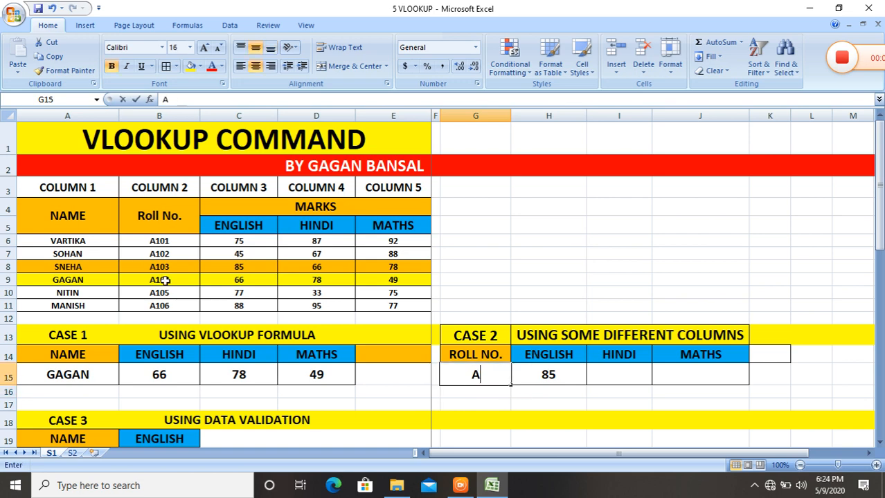
text(104)
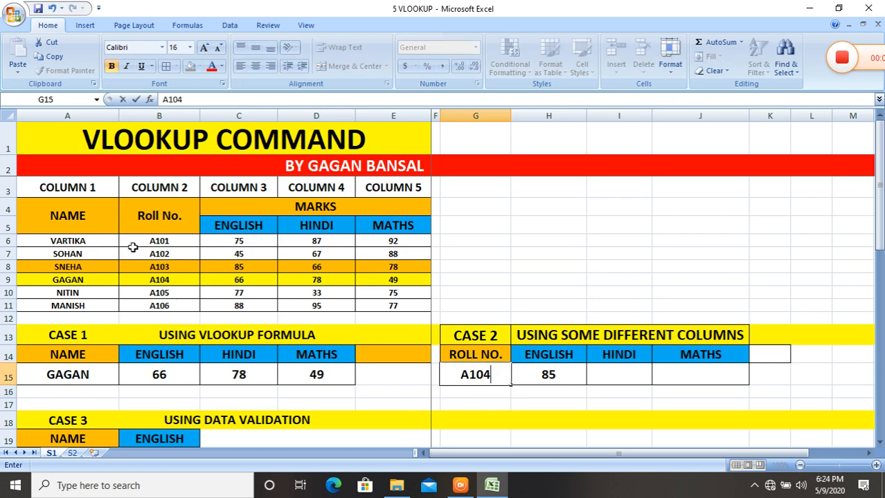
key(Return)
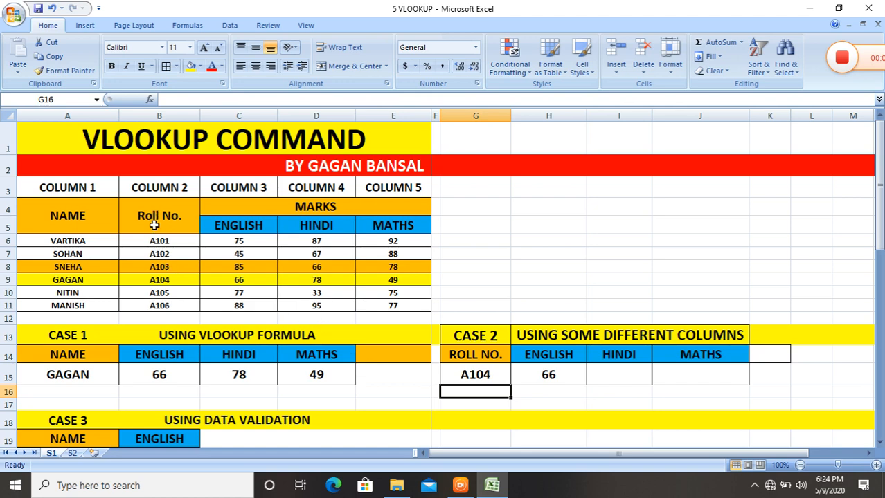
- Start a data validation rule on the Case 3 name cell A20 that allows a List
scroll(224, 331, down, 1)
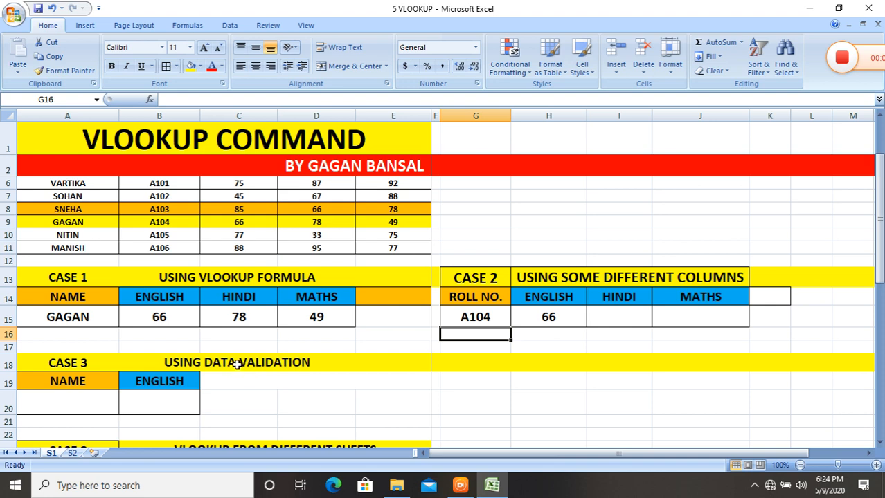
click(87, 401)
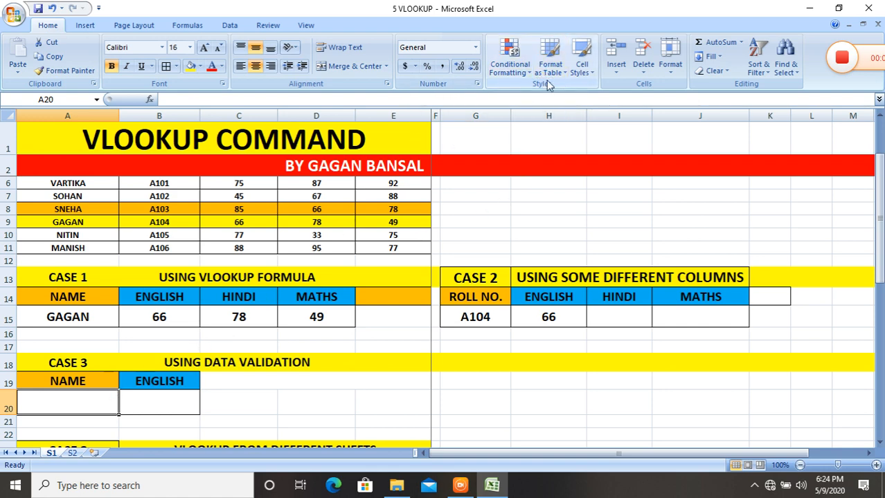
click(231, 26)
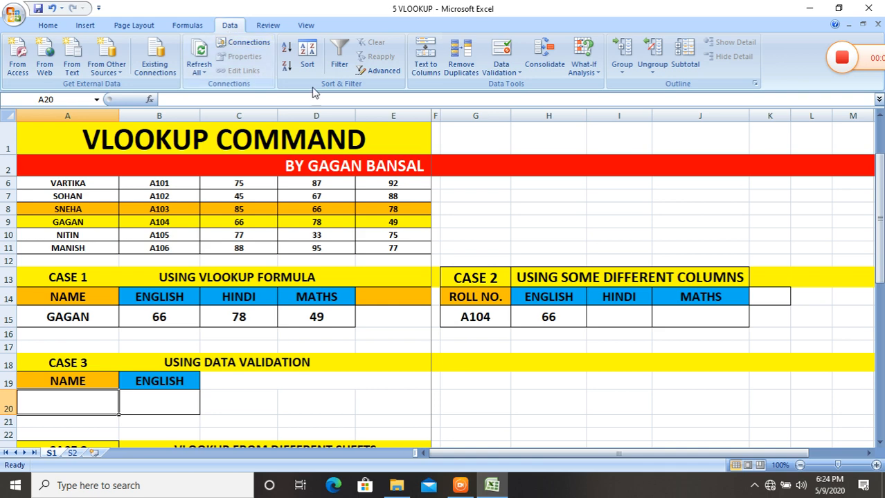
click(513, 73)
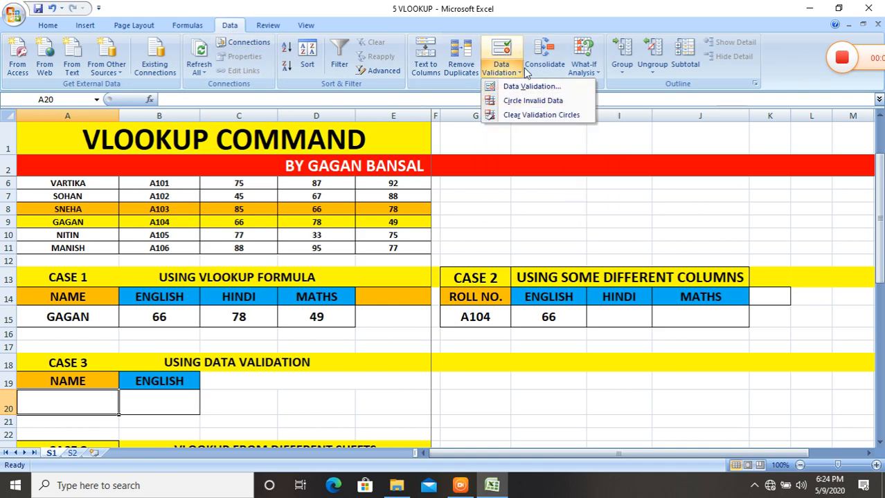
click(531, 87)
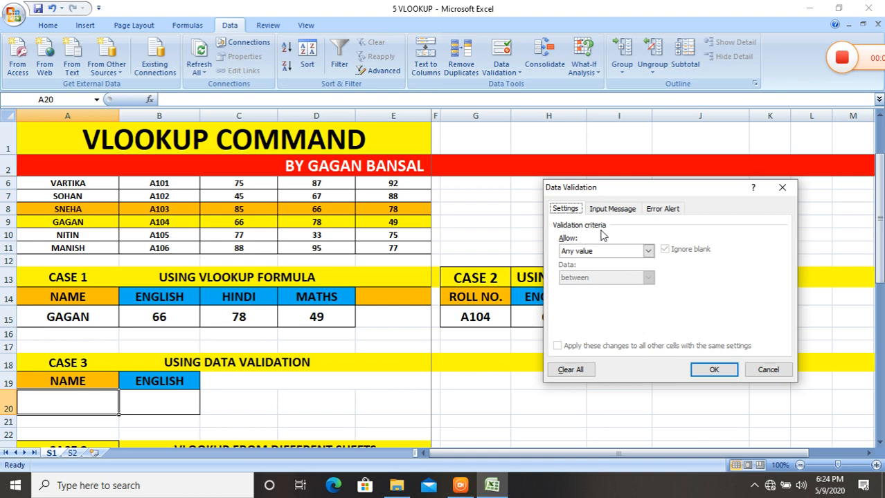
click(648, 251)
click(572, 292)
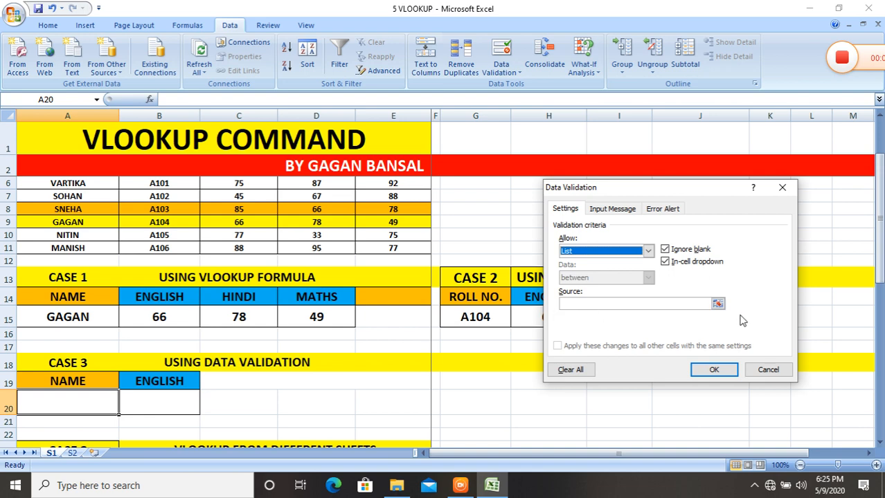
- Set the validation list's source to the student names in =$A$6:$A$11 and apply the rule
click(717, 303)
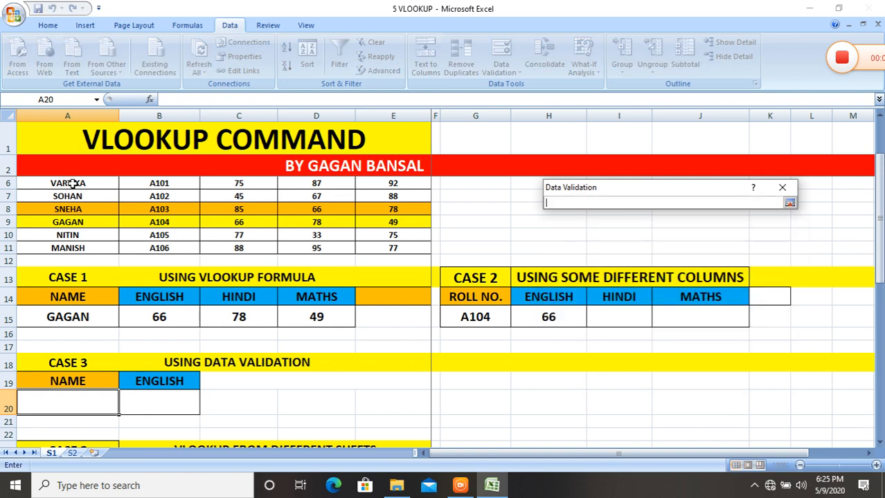
drag(73, 182, 116, 236)
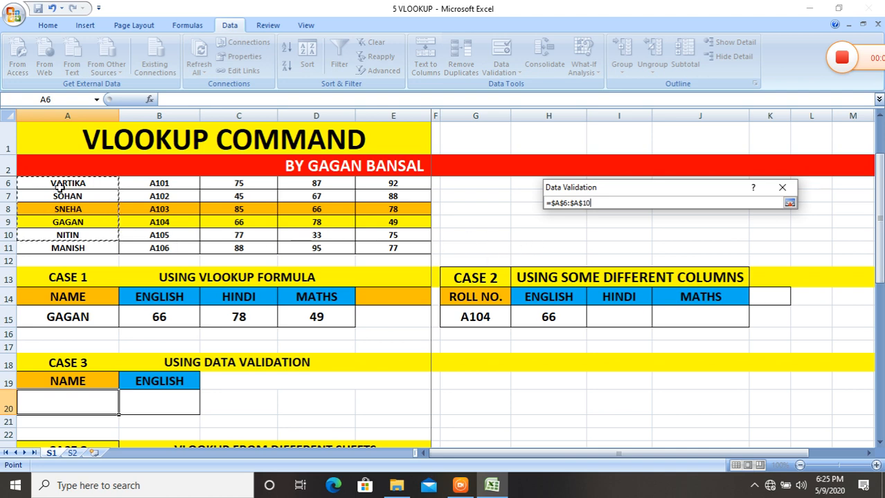
drag(62, 183, 63, 247)
key(Return)
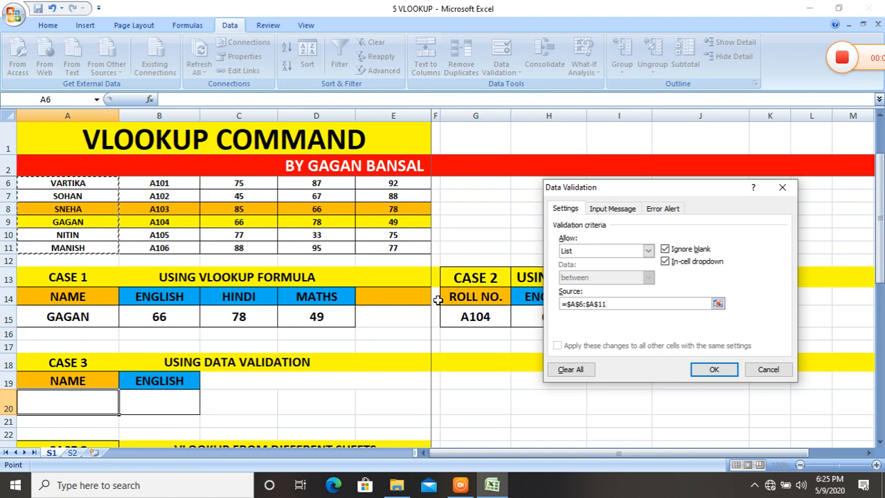
click(714, 370)
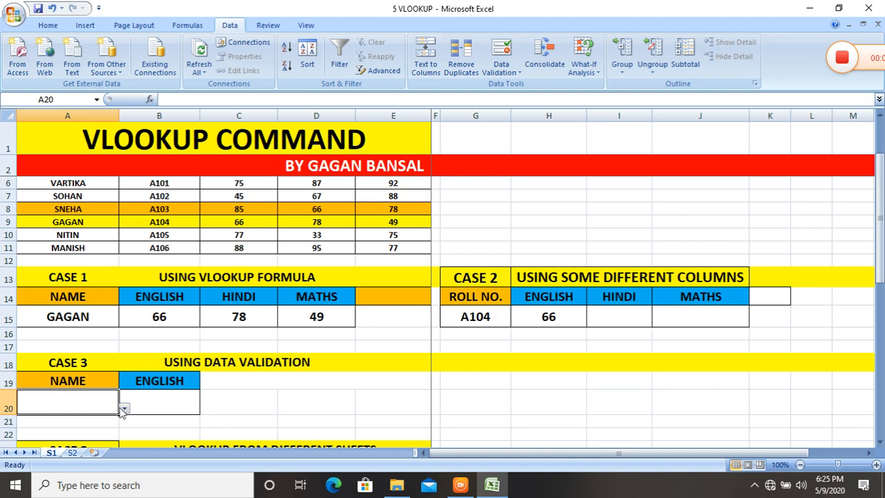
- Choose the row 6 student's name from the dropdown list in A20
scroll(139, 388, down, 2)
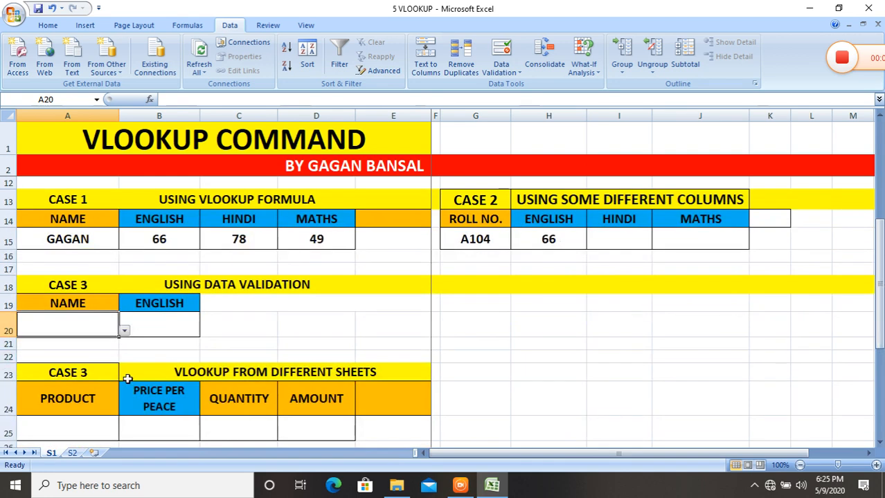
click(125, 333)
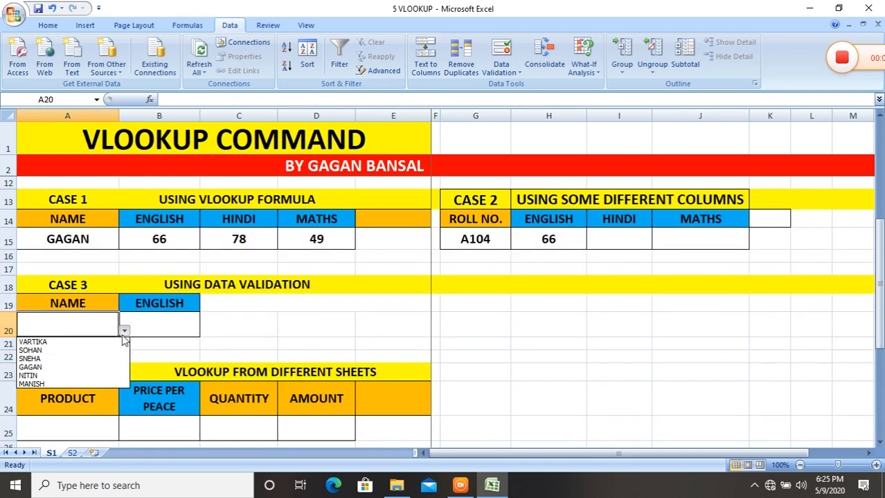
click(51, 344)
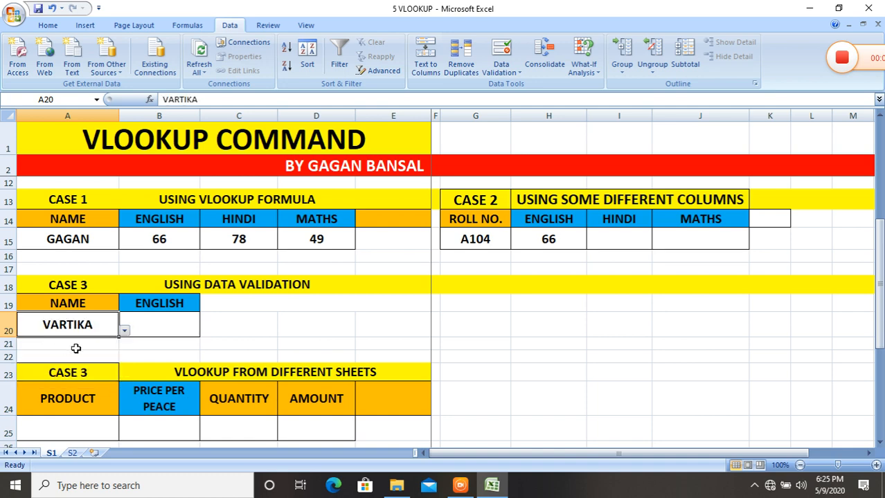
- Enter =VLOOKUP(A20,A4:E11,3,0) in cell B20 to look up the Case 3 student's English mark
click(154, 326)
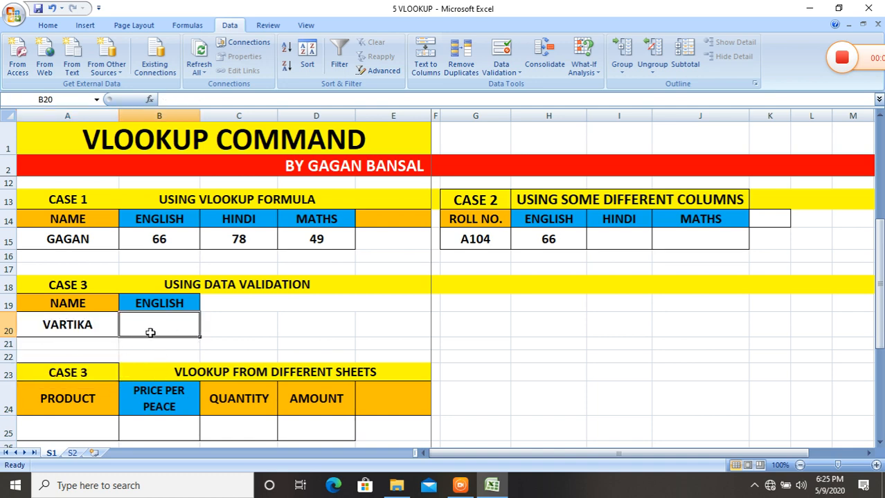
text(=)
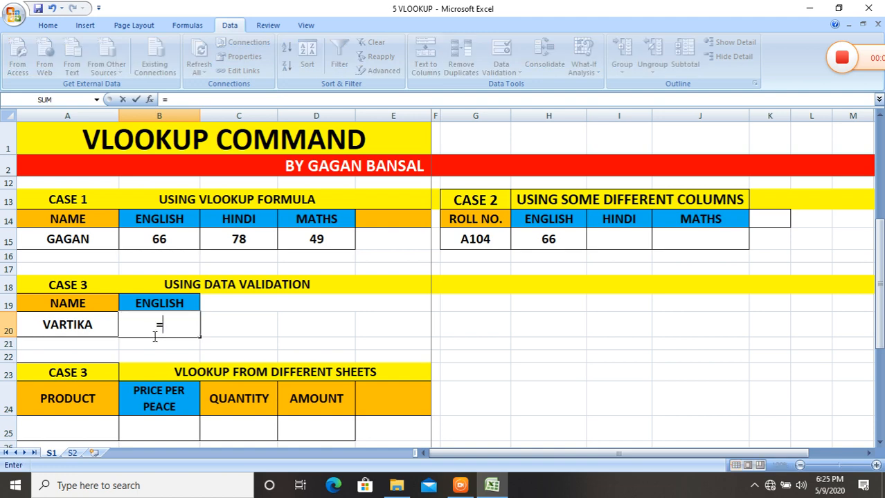
text(VOOL)
key(BackSpace)
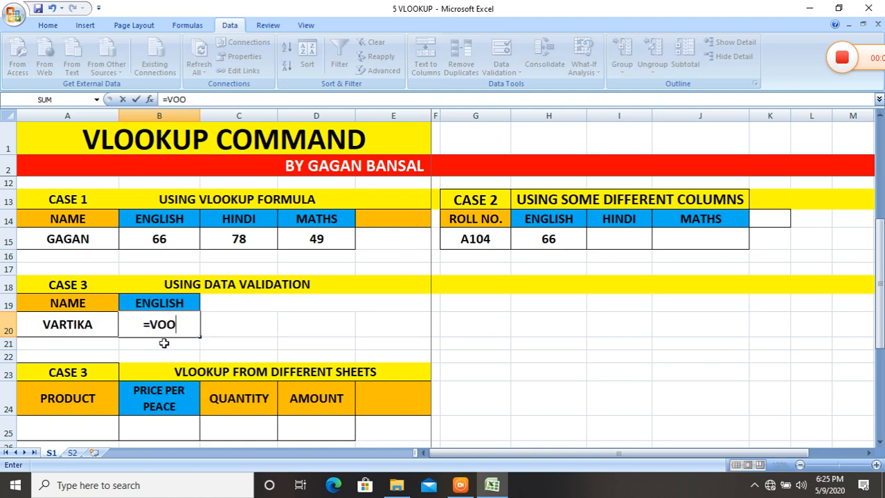
key(BackSpace)
key(BackSpace)
text(LOO)
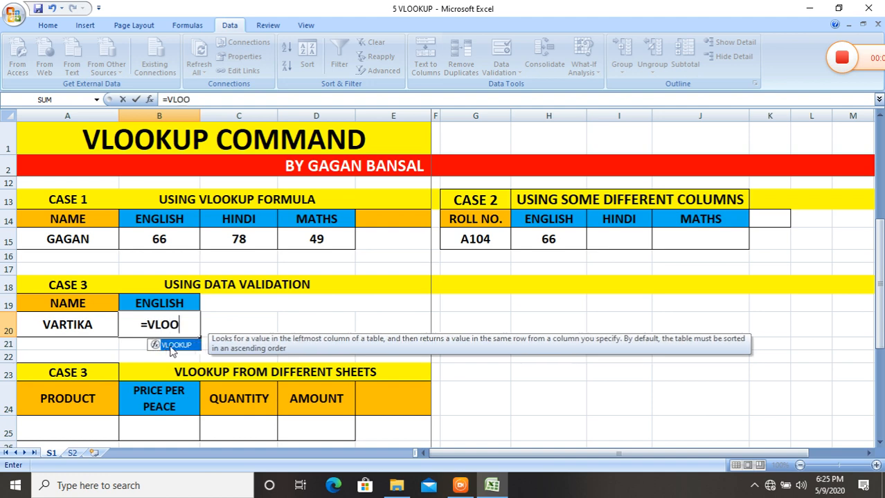
text(KUP()
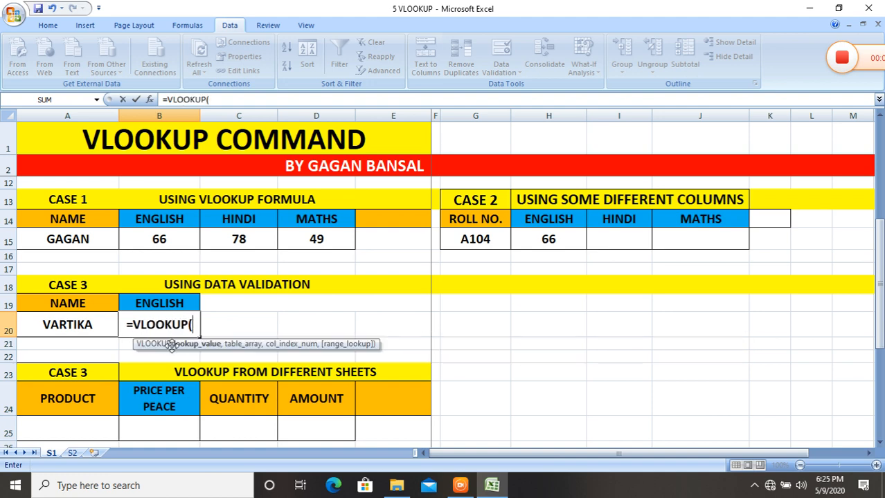
click(87, 327)
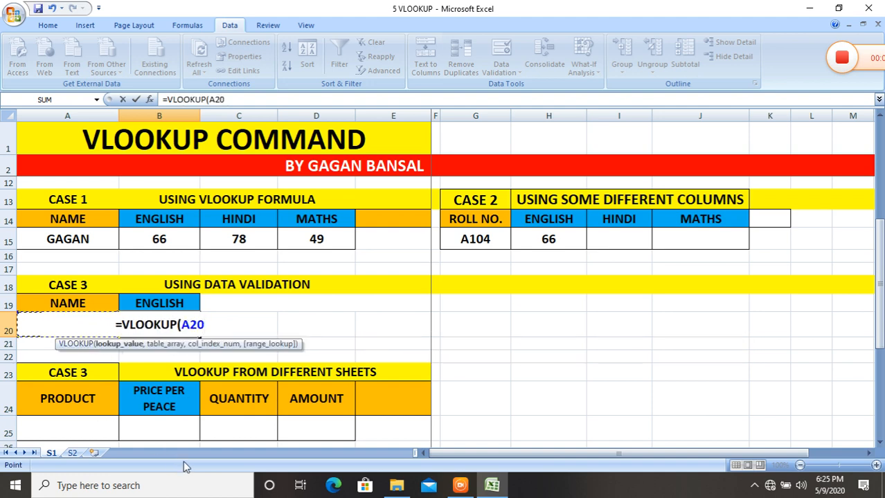
text(,)
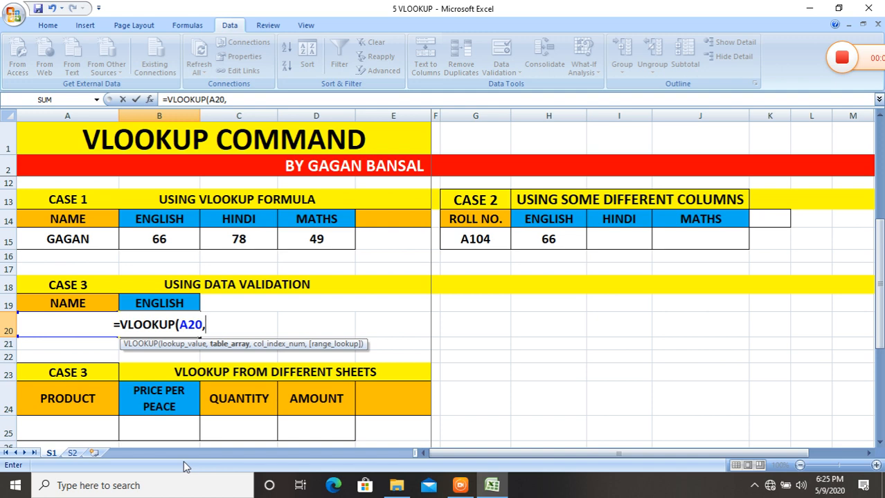
scroll(87, 277, up, 3)
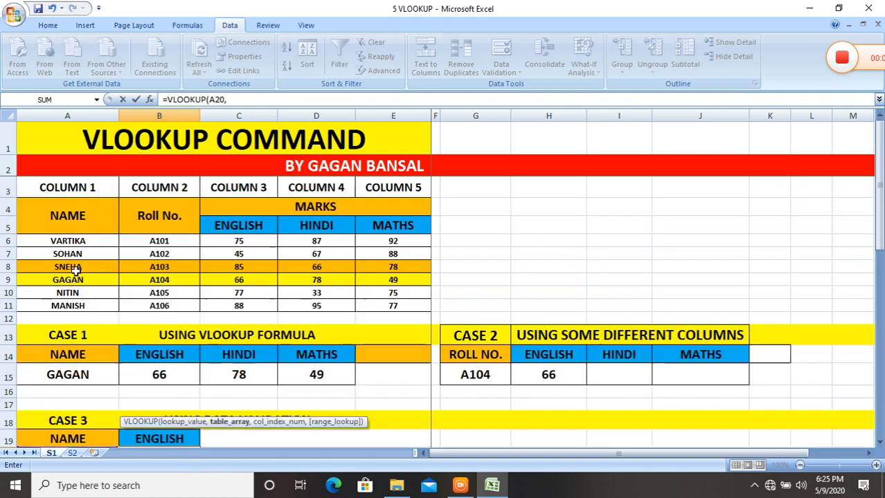
drag(50, 209, 343, 308)
text(,)
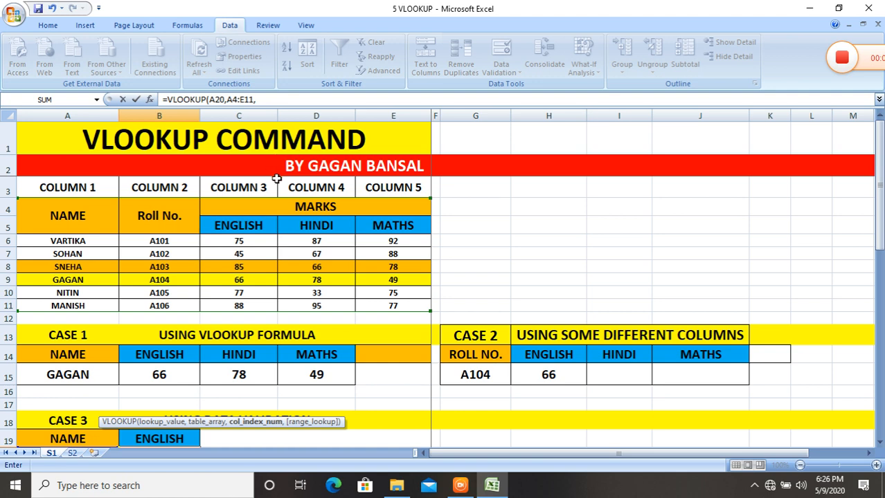
text(3)
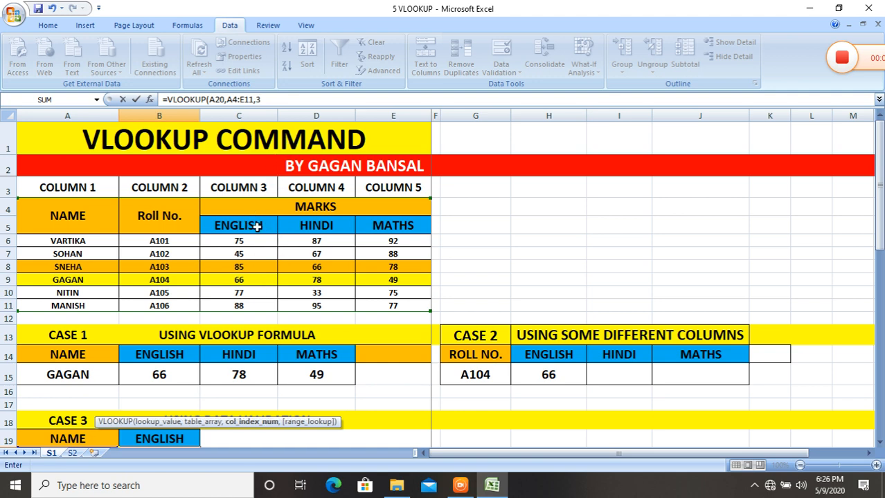
text(,0)
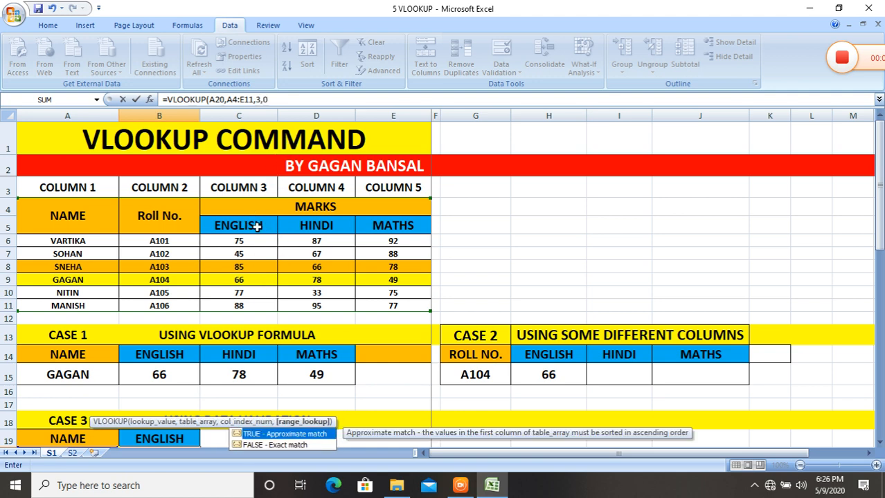
text())
key(Return)
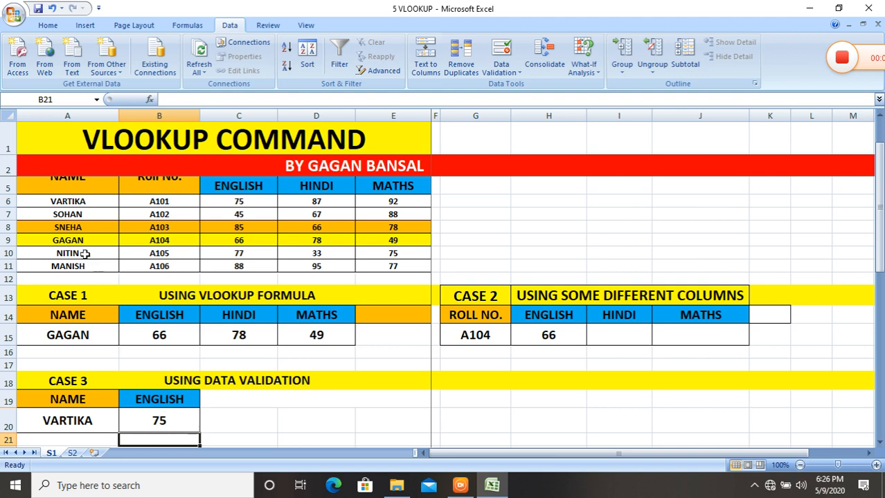
- Choose the row 9 student and then the row 8 student from the dropdown list in A20 to test the lookup
drag(56, 205, 233, 207)
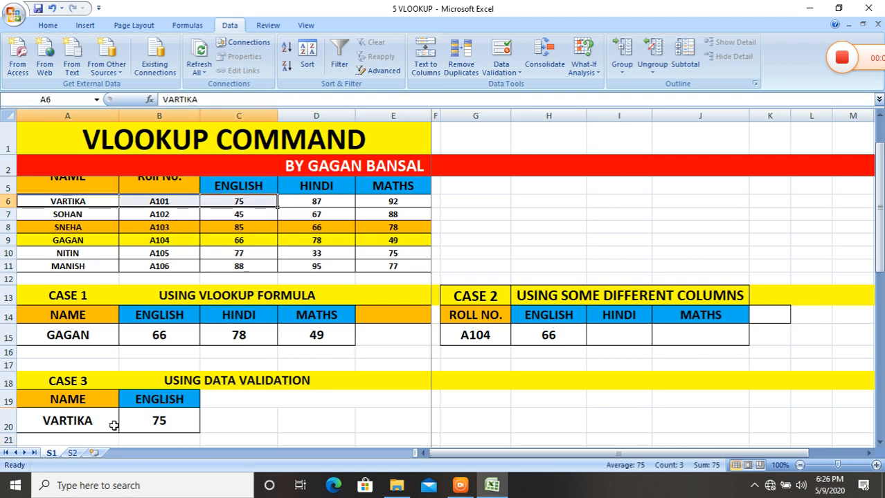
scroll(114, 426, down, 1)
click(115, 396)
click(114, 381)
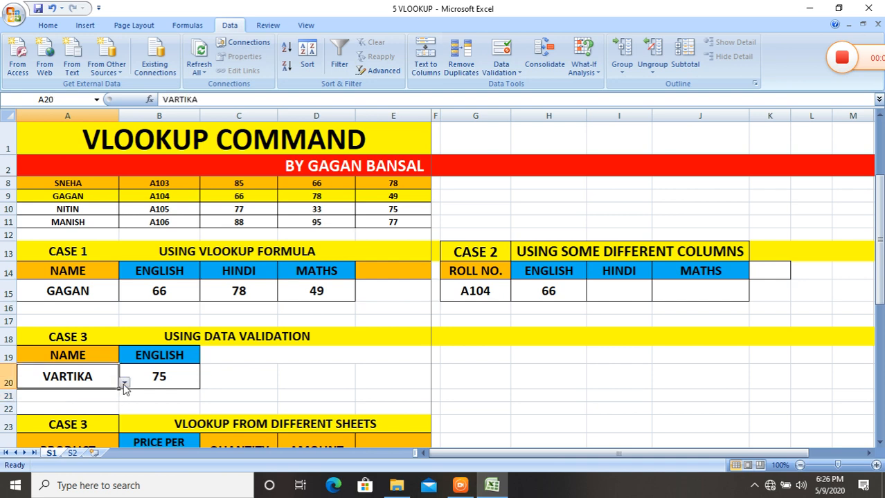
click(124, 384)
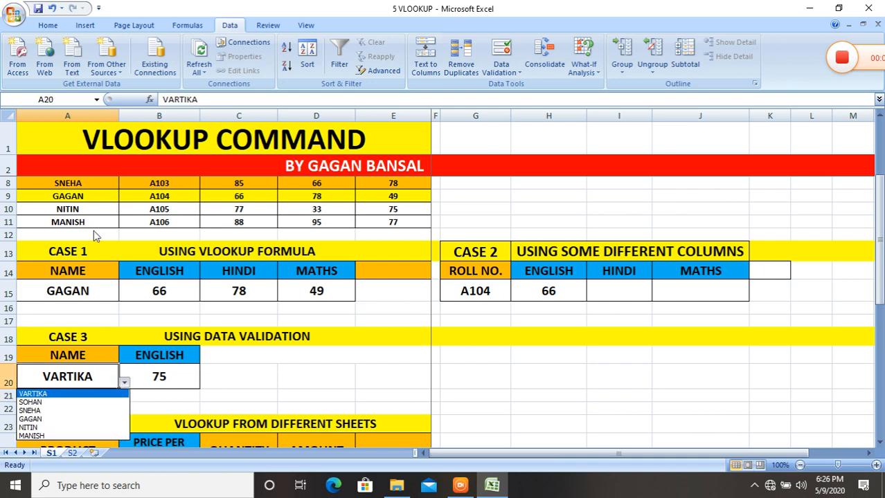
click(55, 420)
click(125, 383)
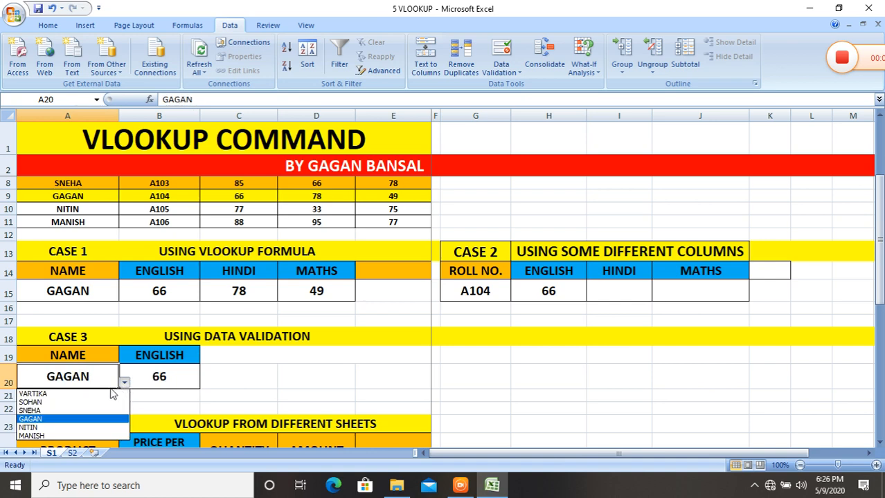
click(72, 411)
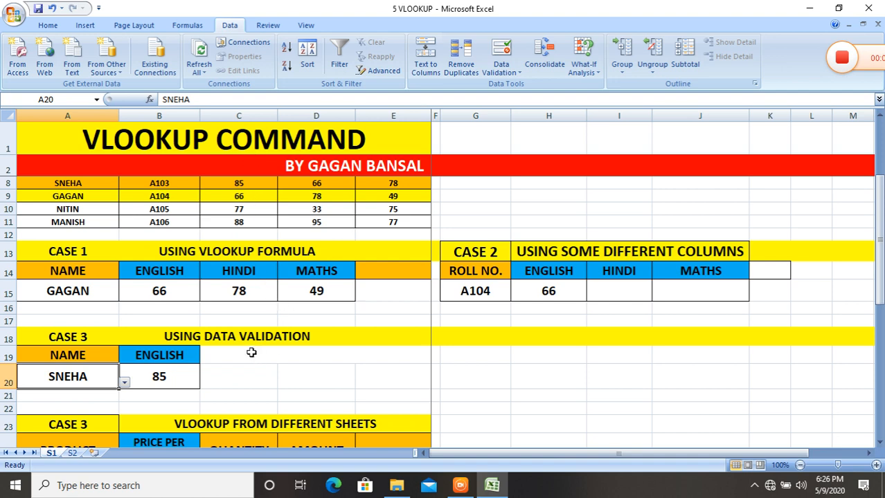
- Examine the empty different-sheets table and the product, code and price per peace columns on sheet S2
scroll(252, 353, down, 1)
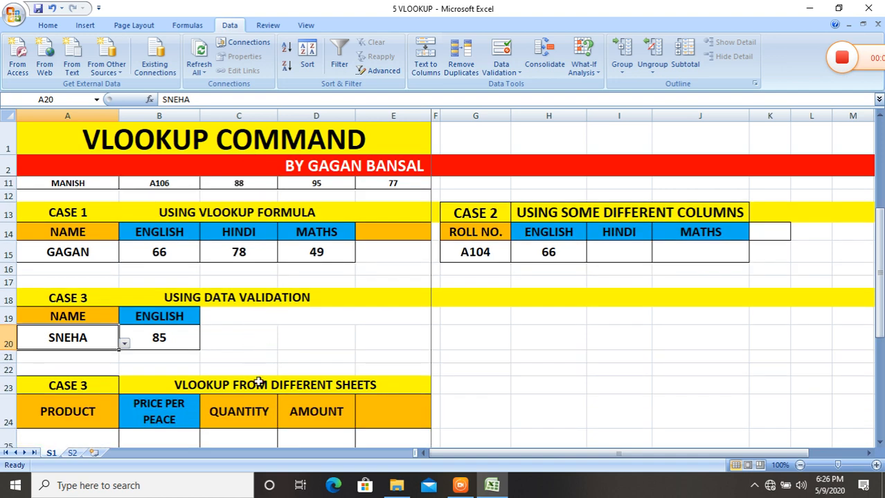
scroll(261, 367, down, 2)
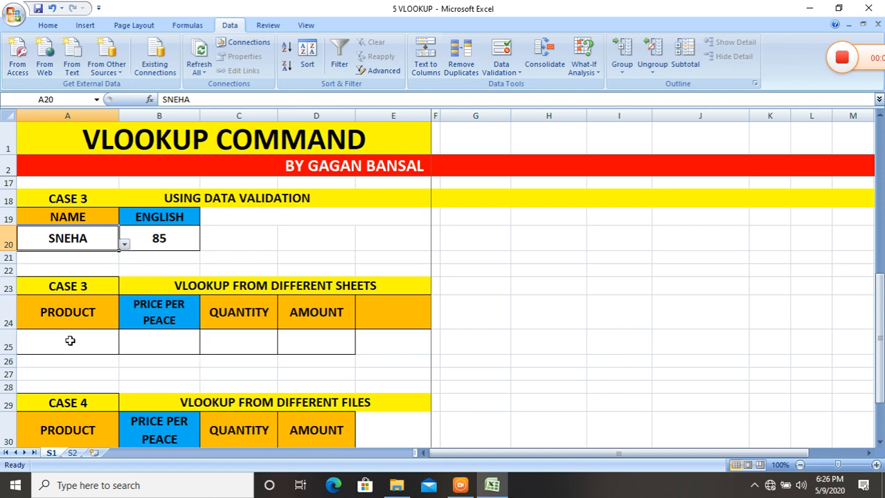
click(169, 344)
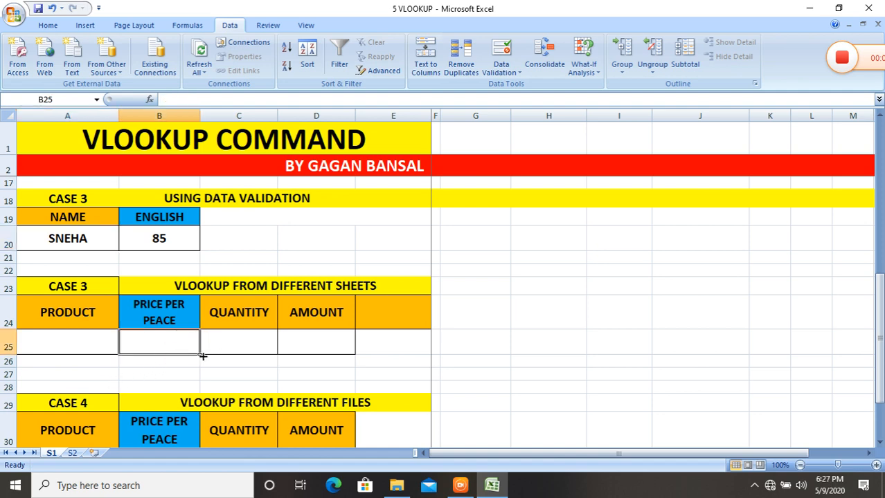
click(72, 453)
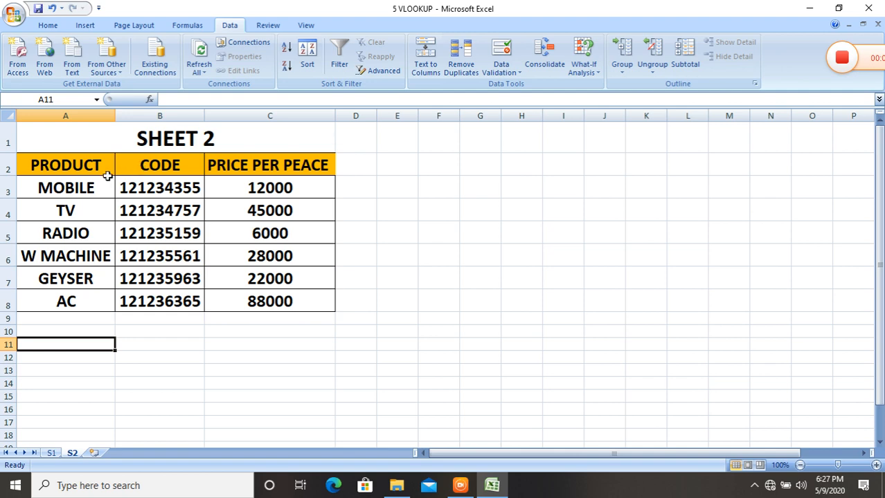
drag(95, 167, 102, 301)
drag(176, 160, 178, 278)
click(253, 173)
drag(253, 174, 277, 303)
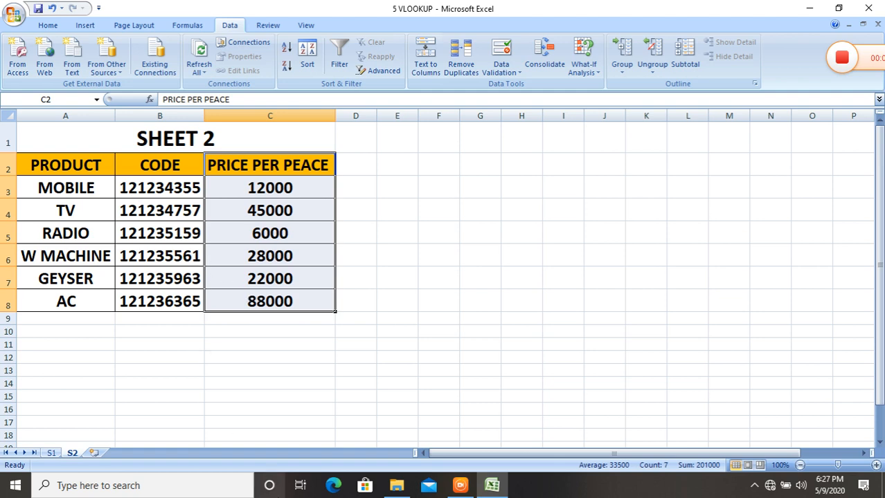
- Enter MOBILE as the product in cell A25 of the different-sheets table on sheet S1
click(51, 453)
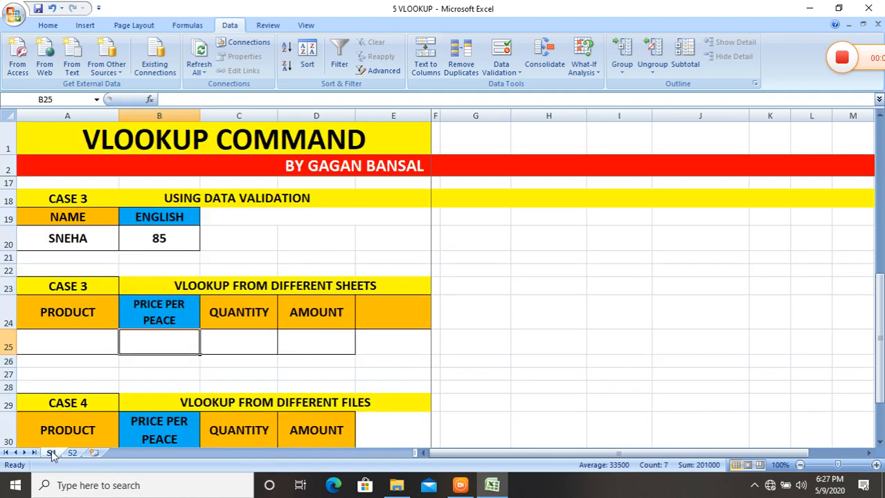
click(73, 344)
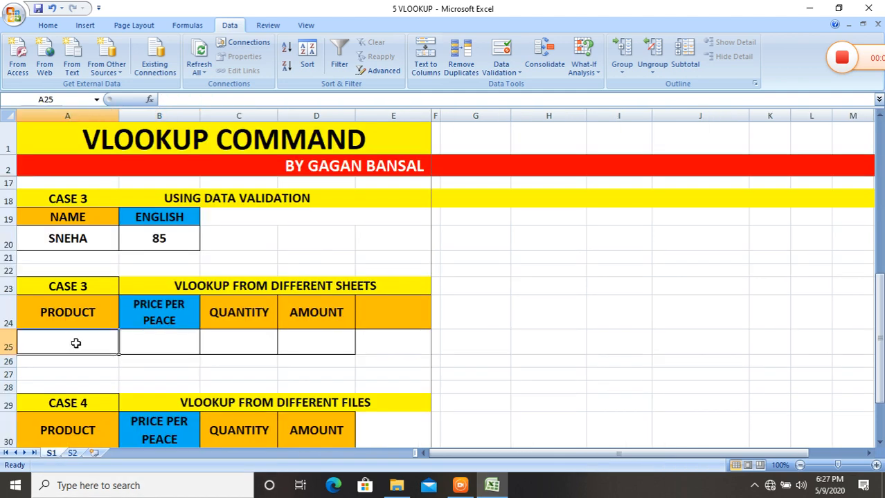
click(72, 452)
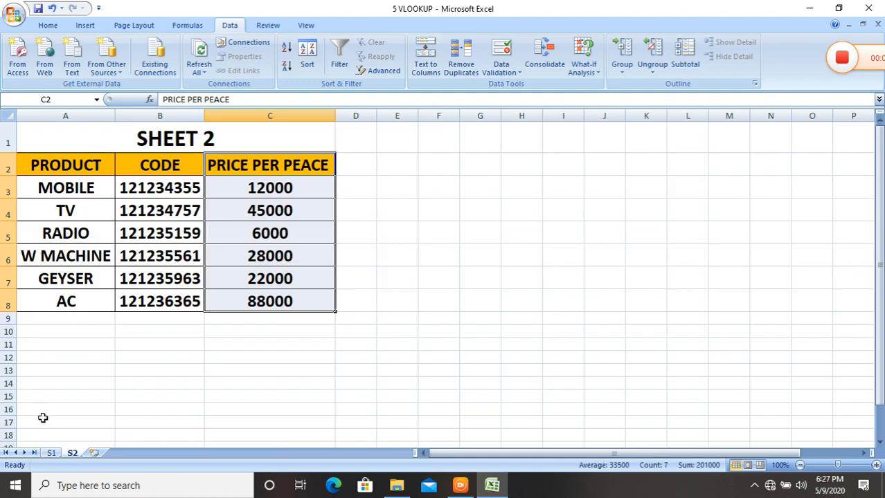
click(51, 452)
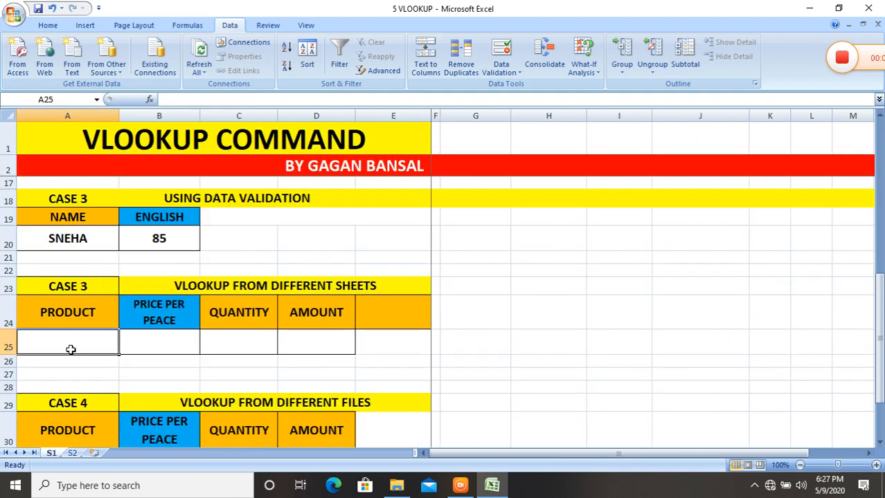
text(MOBILE)
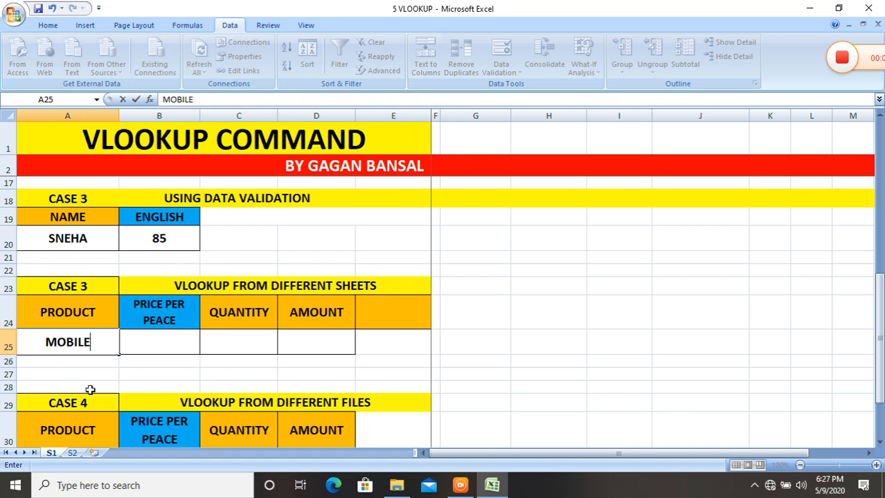
key(Return)
- Check the MOBILE row's price per peace on sheet S2, returning to cell B25 on sheet S1
click(162, 345)
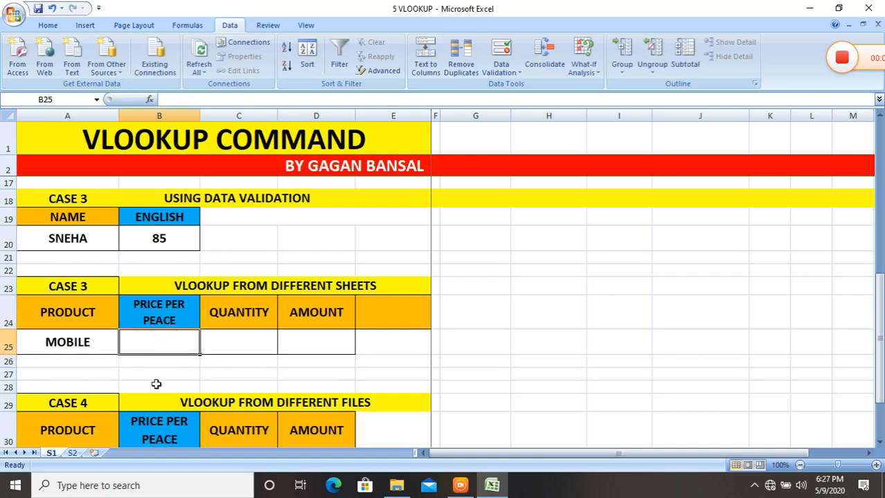
click(72, 452)
click(275, 189)
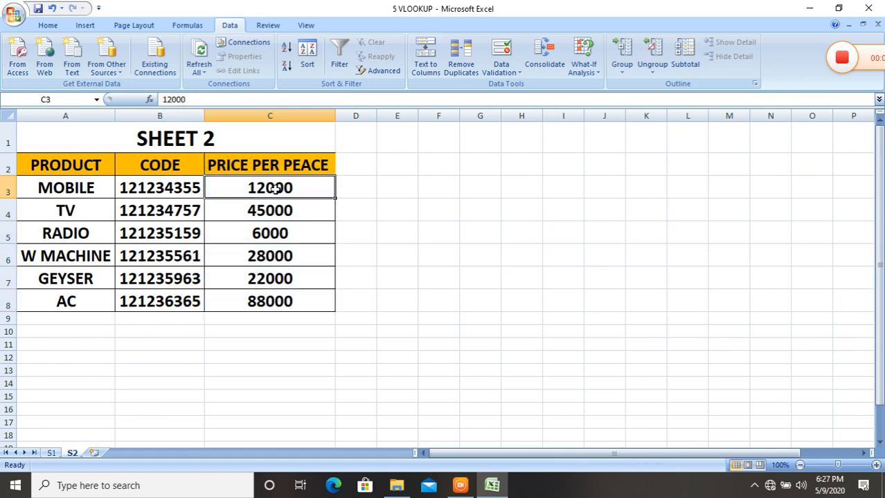
click(51, 452)
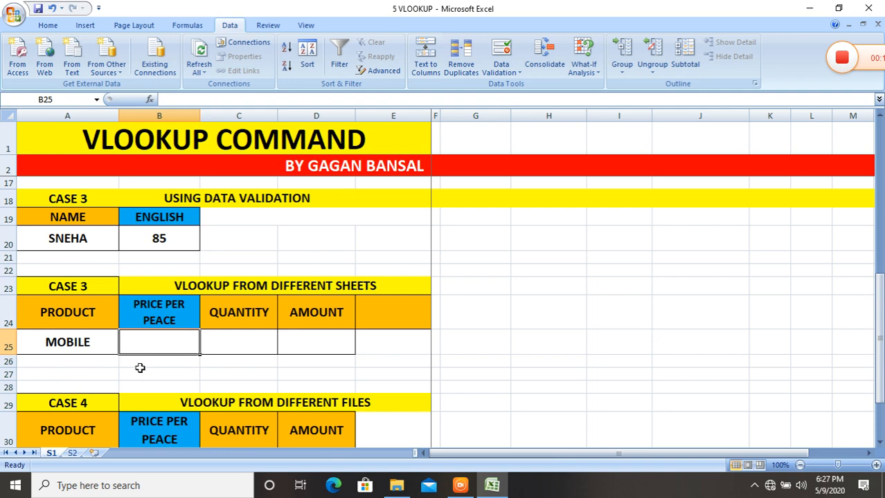
- Start a VLOOKUP formula in cell B25 with A25 as the lookup value, ready for the table array
text(=)
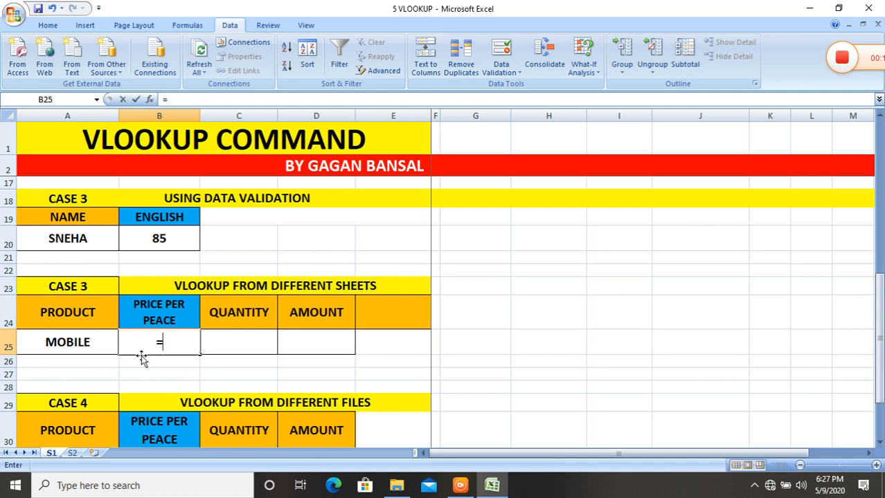
text(VLL)
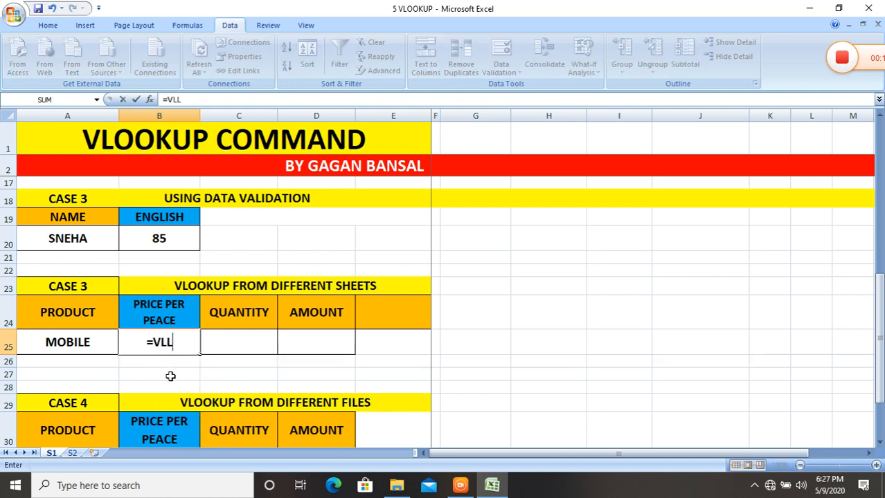
key(BackSpace)
text(OOKUP)
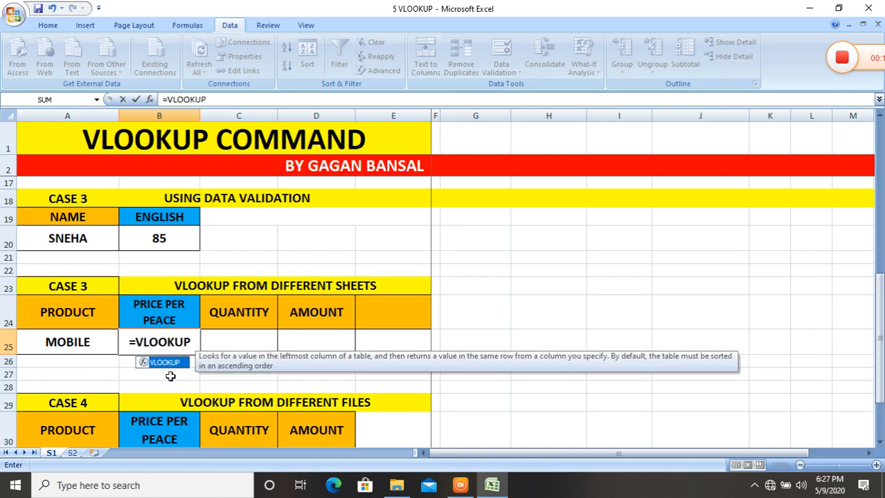
text(()
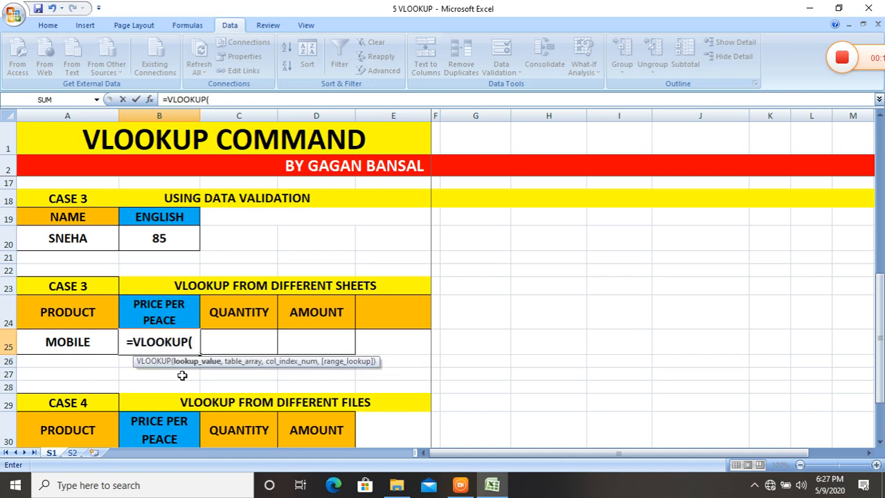
click(68, 340)
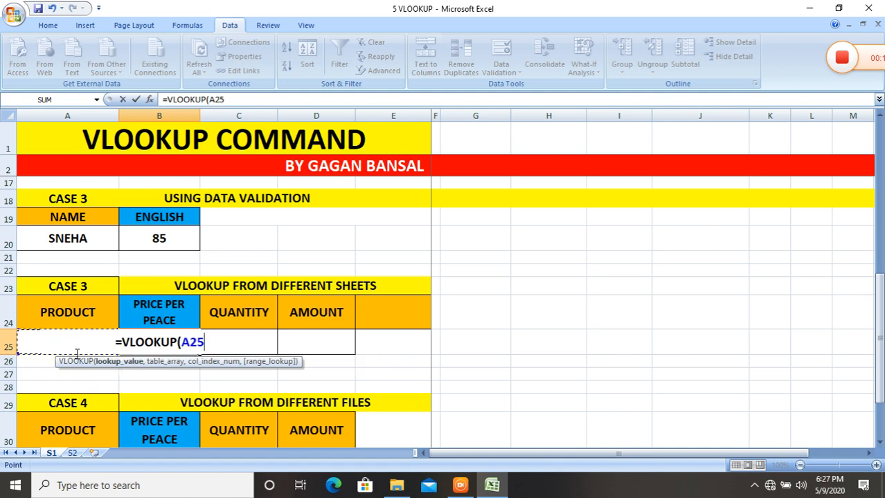
text(,)
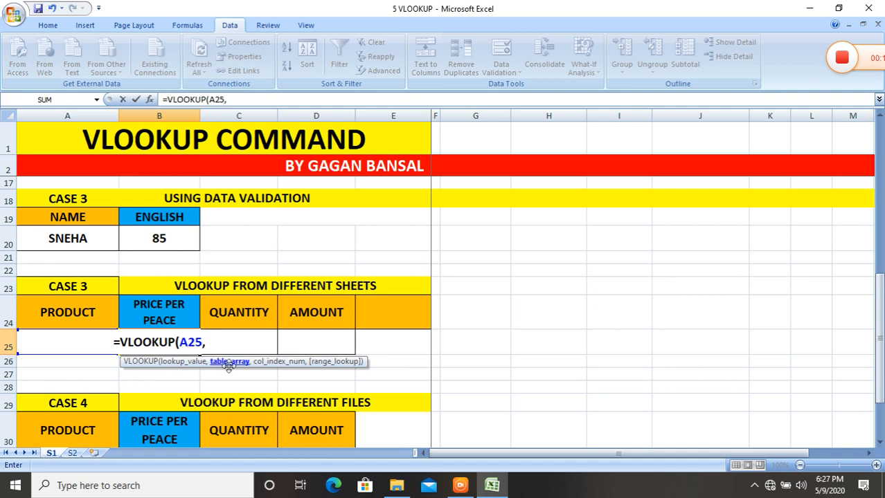
click(73, 454)
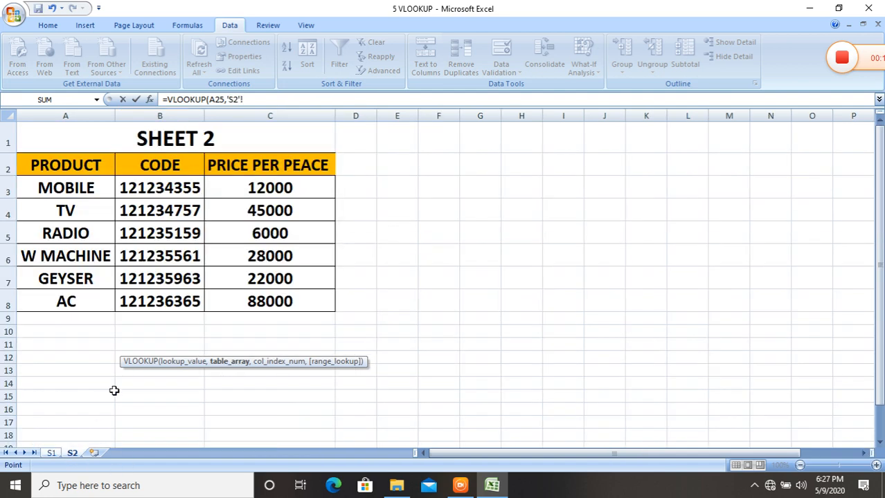
drag(66, 170, 256, 299)
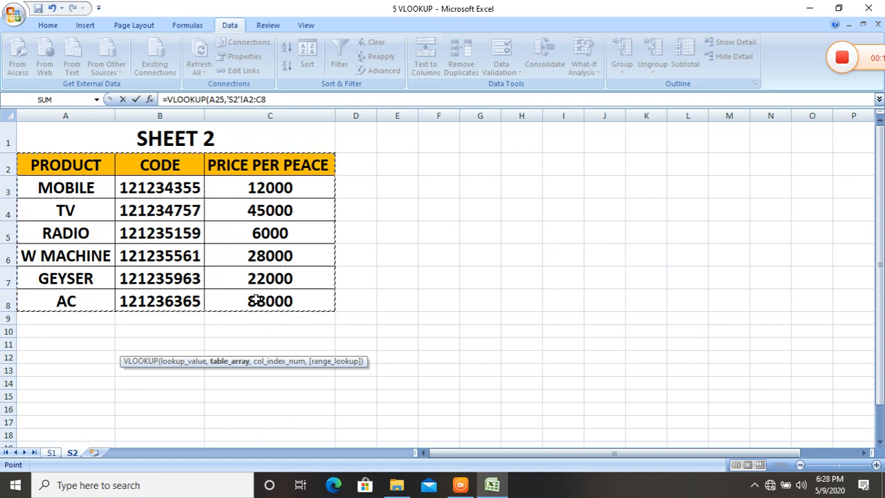
text(,)
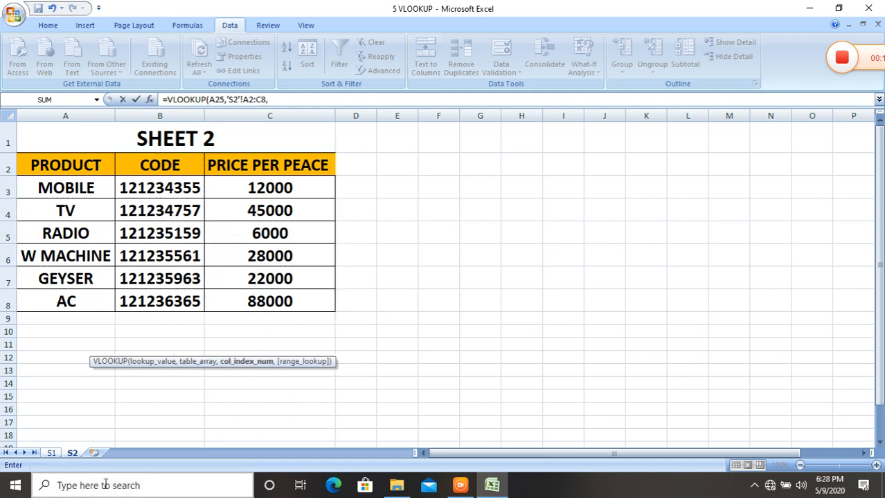
click(52, 453)
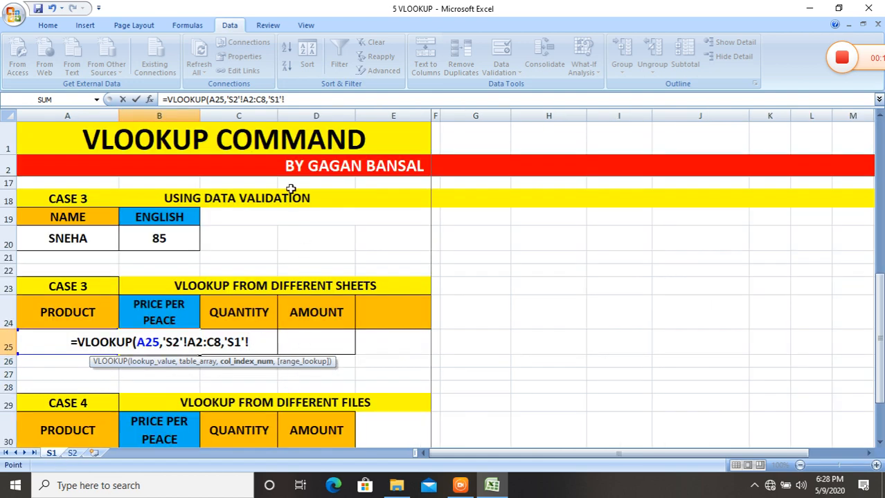
text(,)
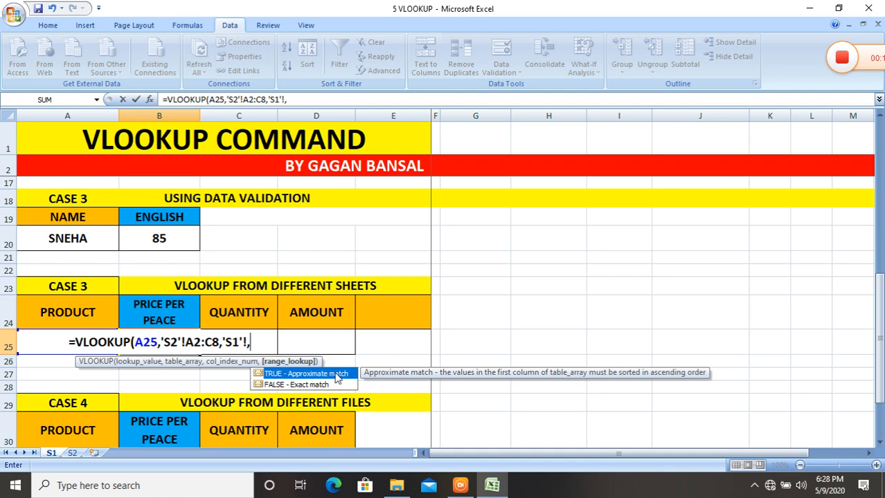
key(BackSpace)
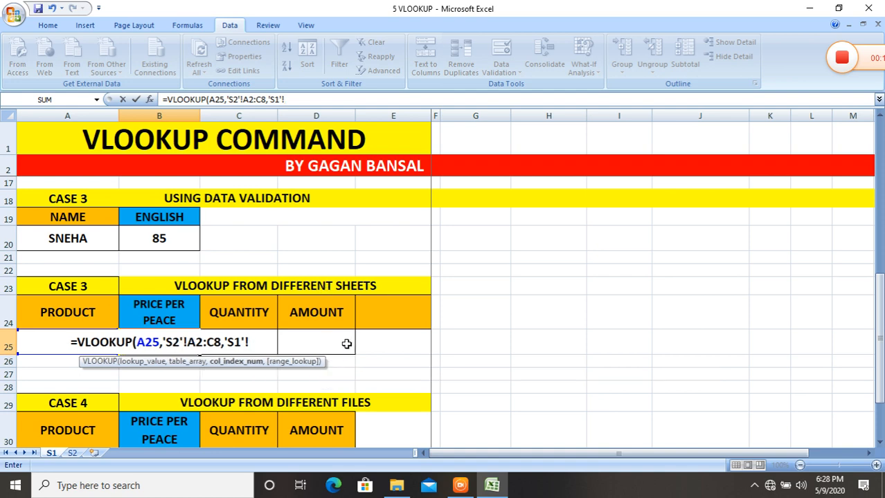
key(BackSpace)
text(,)
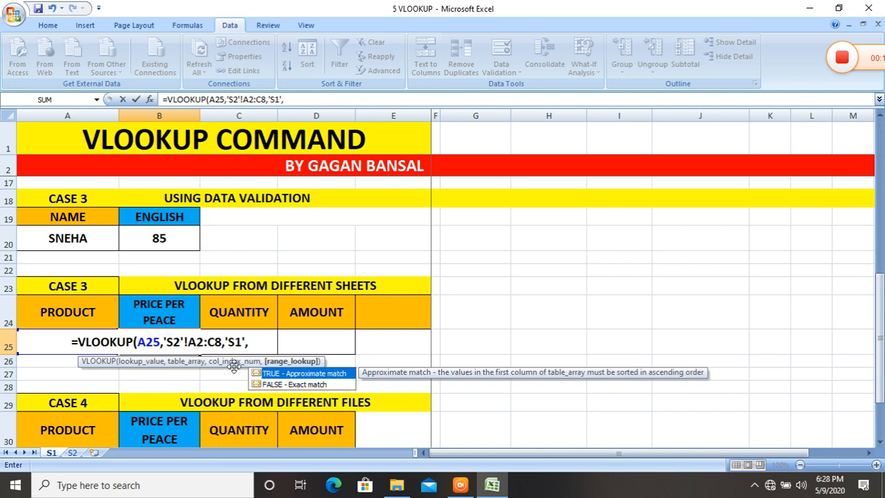
key(BackSpace)
key(BackSpace)
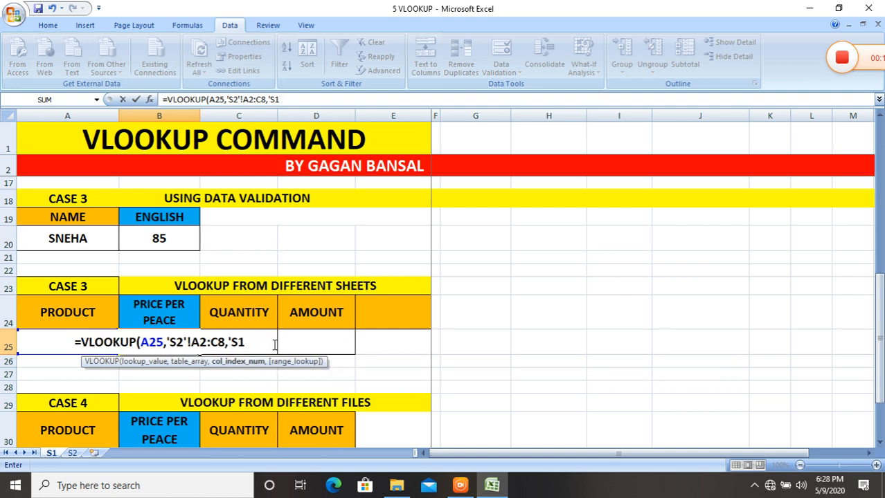
key(BackSpace)
key(BackSpace)
key(BackSpace)
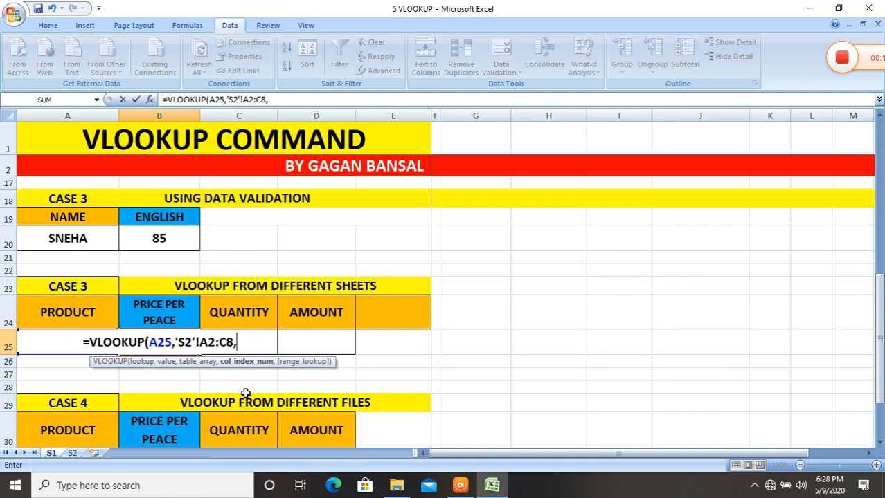
key(BackSpace)
key(BackSpace)
key(BackSpace)
key(BackSpace)
key(BackSpace)
key(BackSpace)
key(BackSpace)
key(BackSpace)
key(BackSpace)
key(BackSpace)
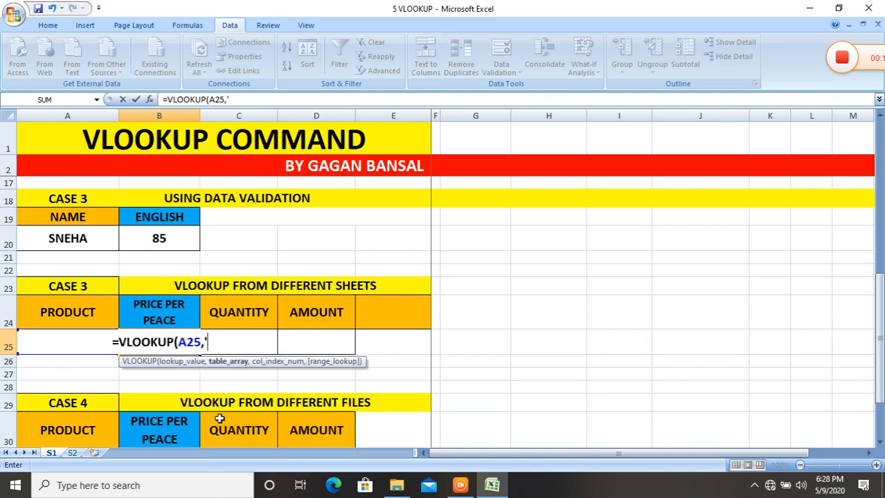
key(BackSpace)
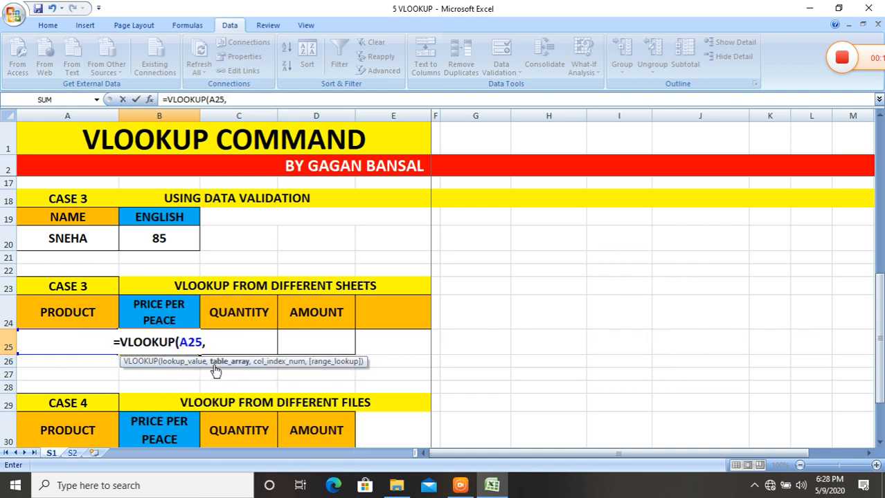
- Complete the VLOOKUP in cell B25 with sheet S2's range A2:C8 as the table array, column index 3 and range lookup 0
click(72, 453)
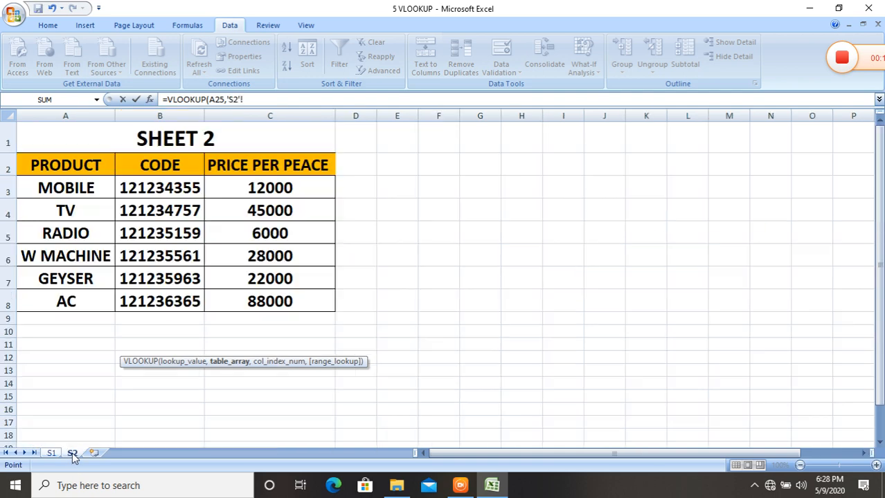
drag(74, 164, 276, 301)
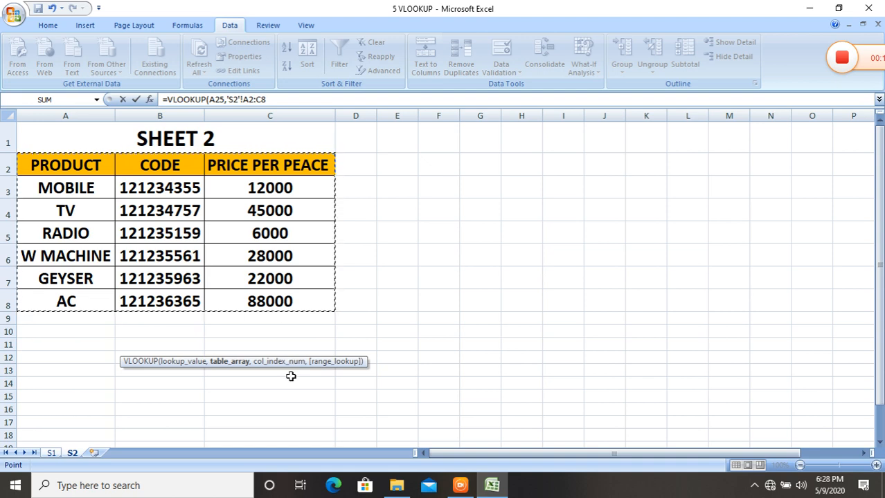
text(,)
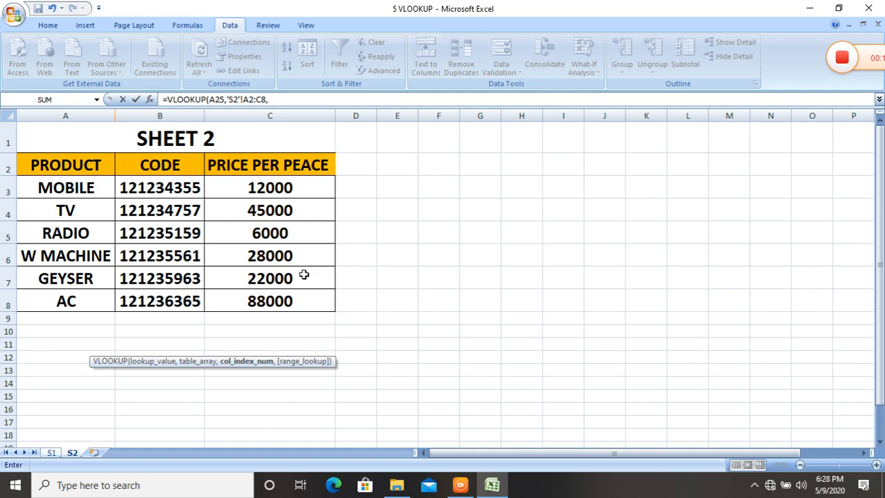
text(3)
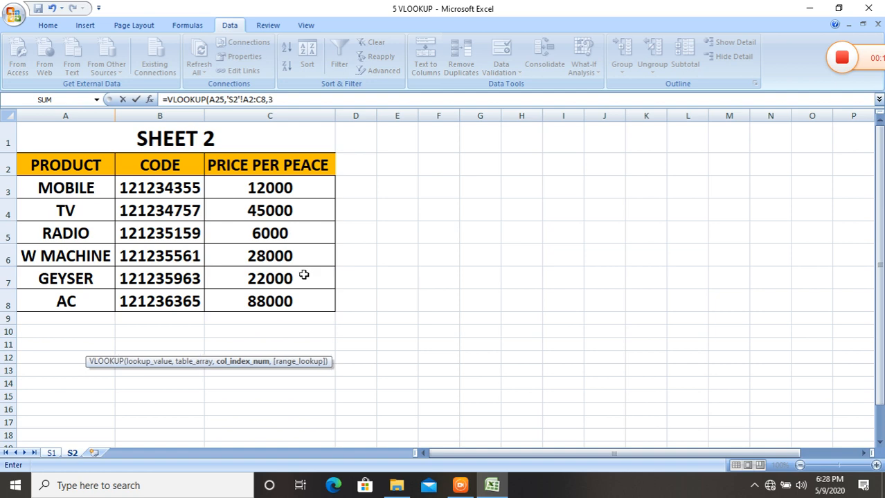
text(,)
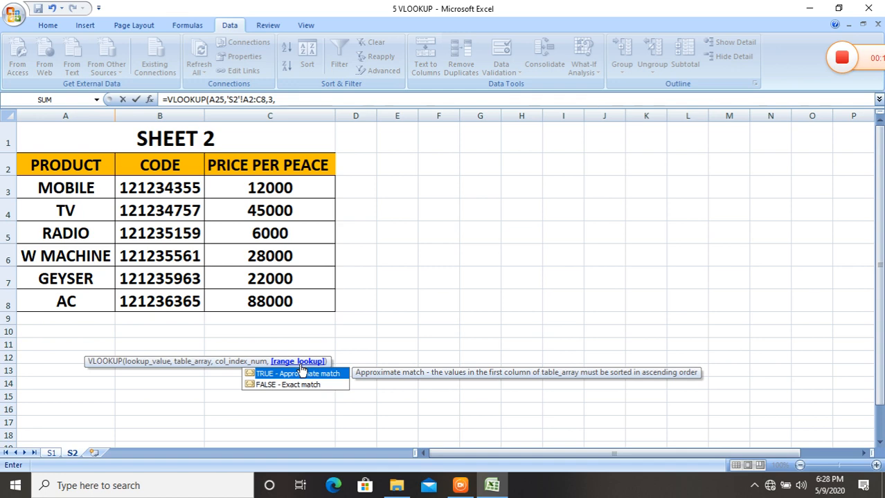
text(0)
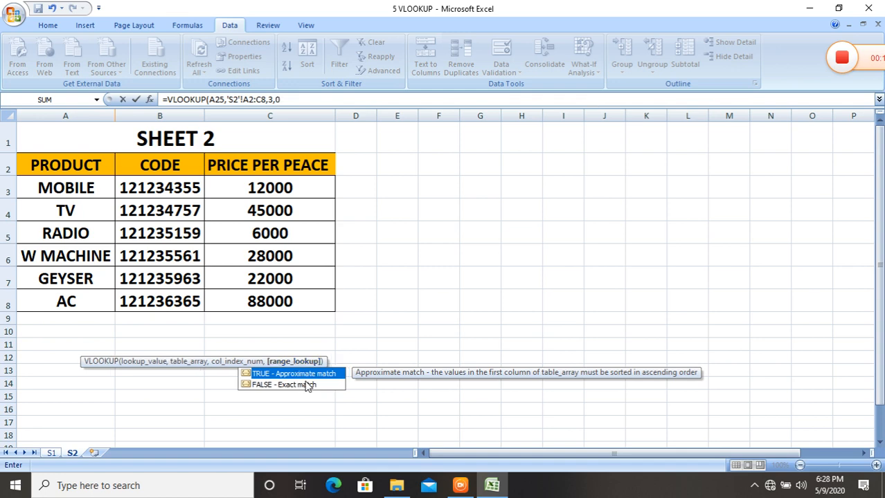
text())
key(Return)
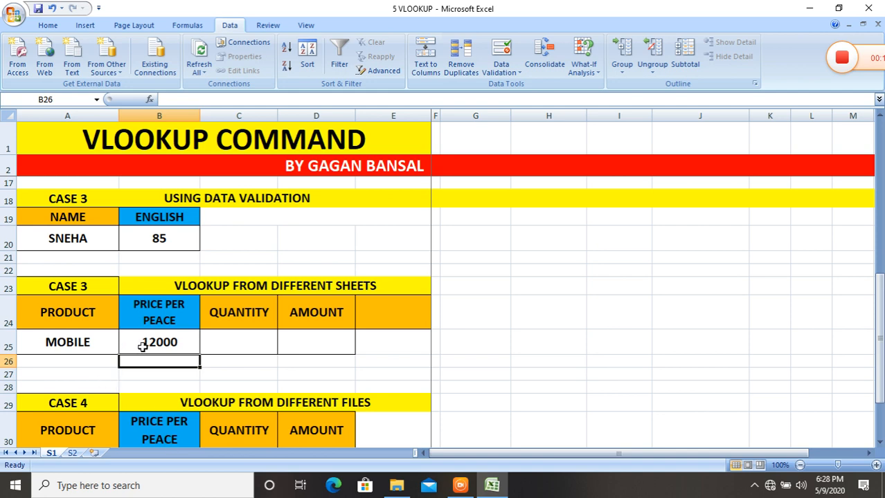
- Enter 4 as the quantity in cell C25 and start the amount formula in D25 with =B25*
click(227, 347)
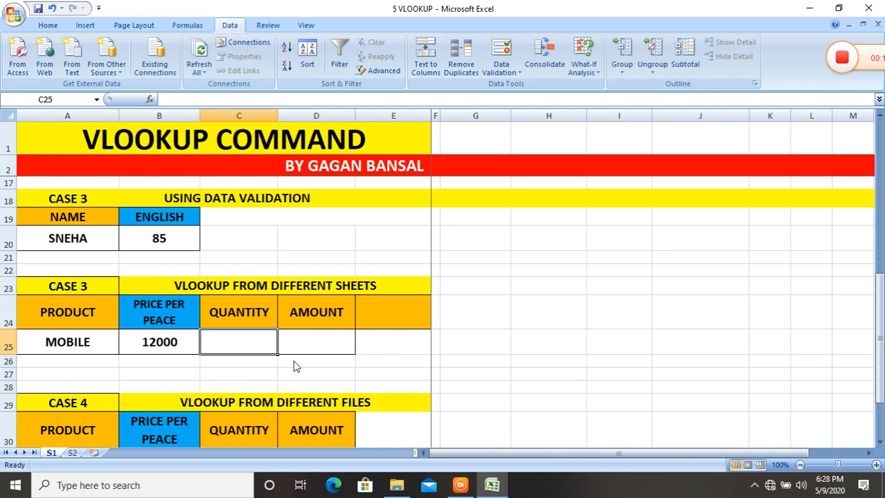
text(4)
click(312, 345)
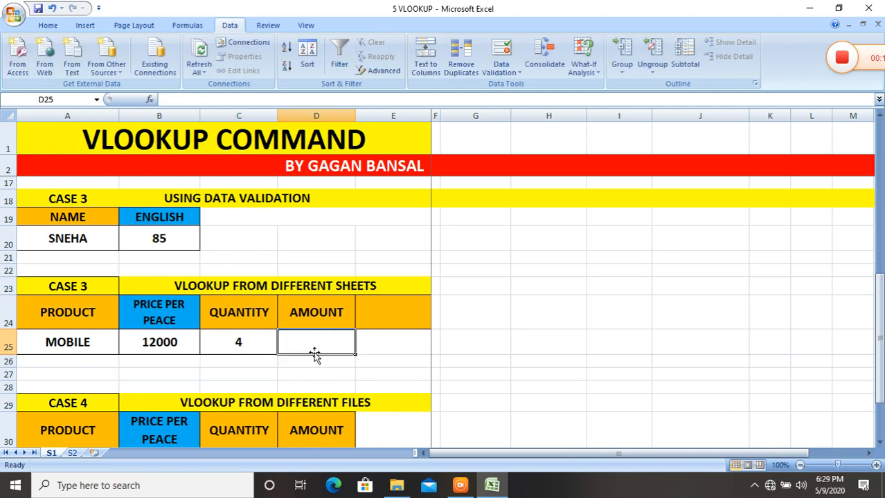
text(=)
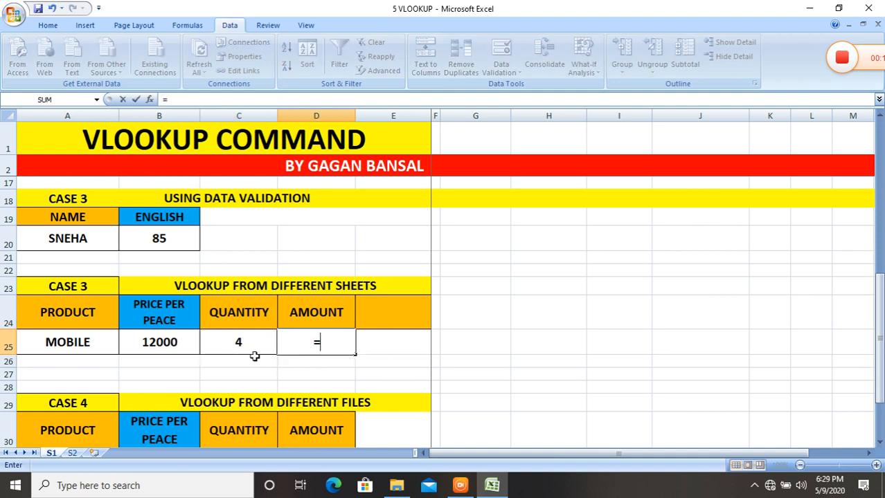
click(175, 344)
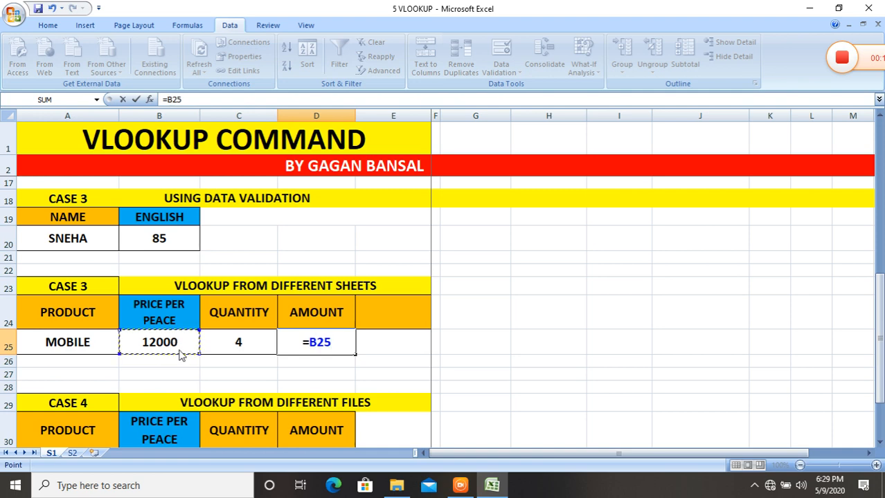
text(*)
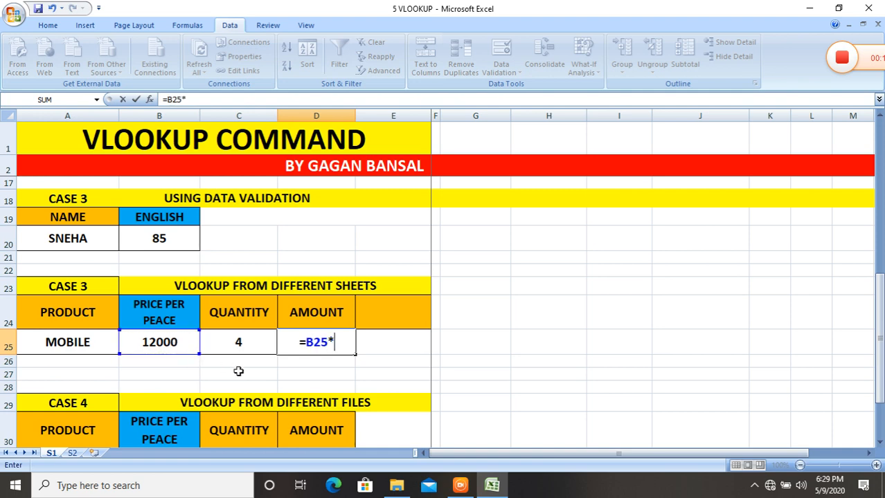
click(236, 343)
key(Page_Down)
key(Delete)
key(Return)
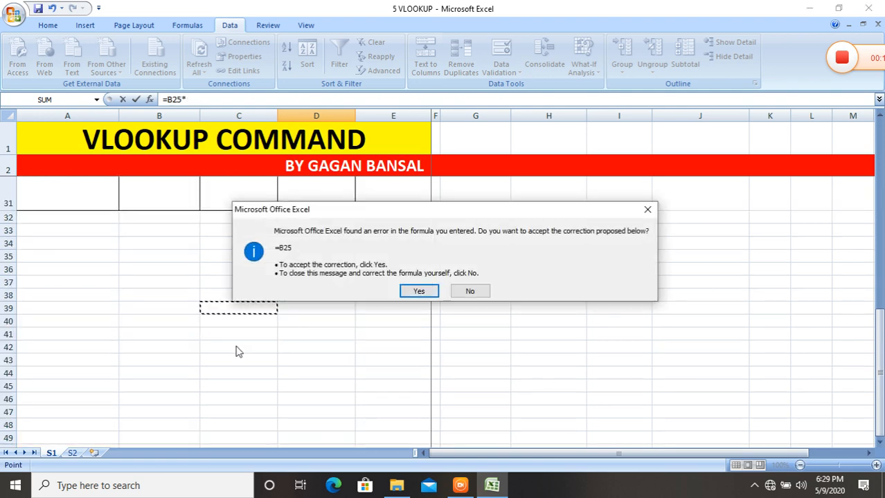
click(460, 291)
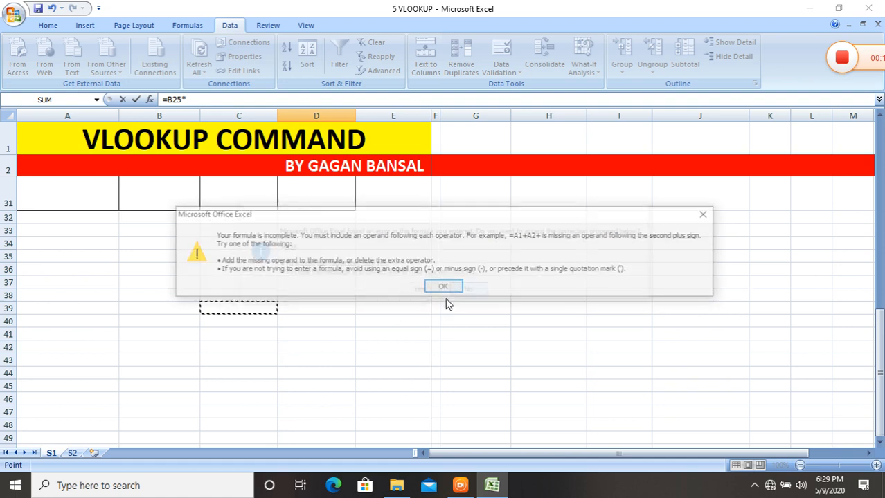
click(457, 286)
scroll(274, 335, up, 2)
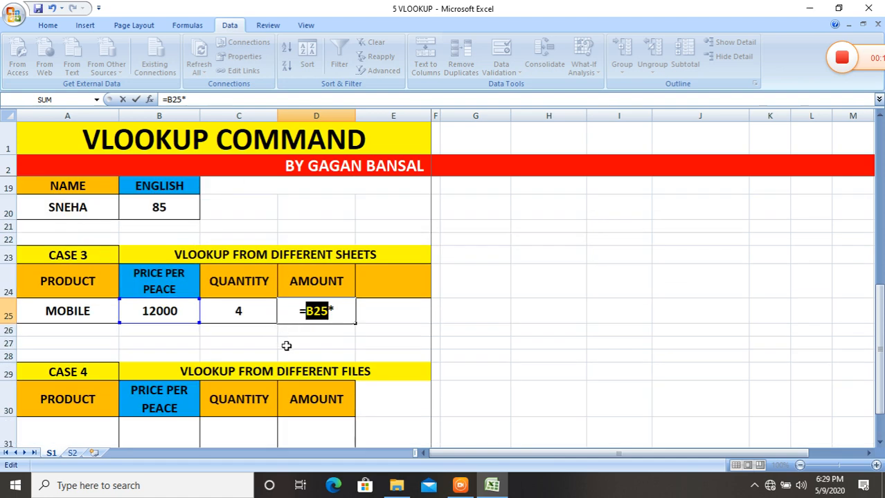
- Complete the amount formula in cell D25 as =B25*C25
click(339, 313)
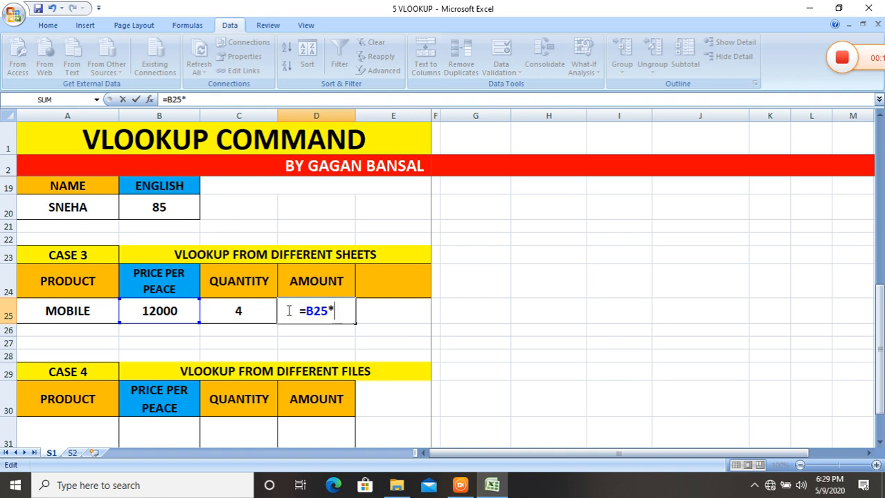
click(263, 312)
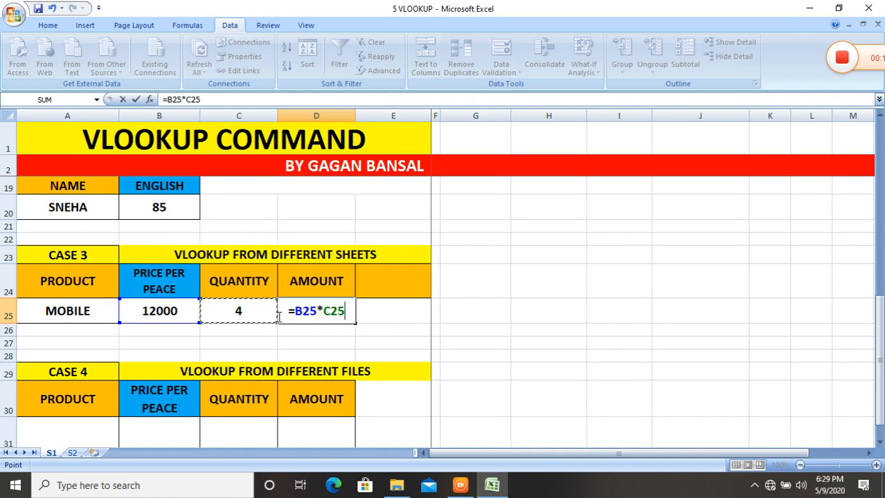
key(Return)
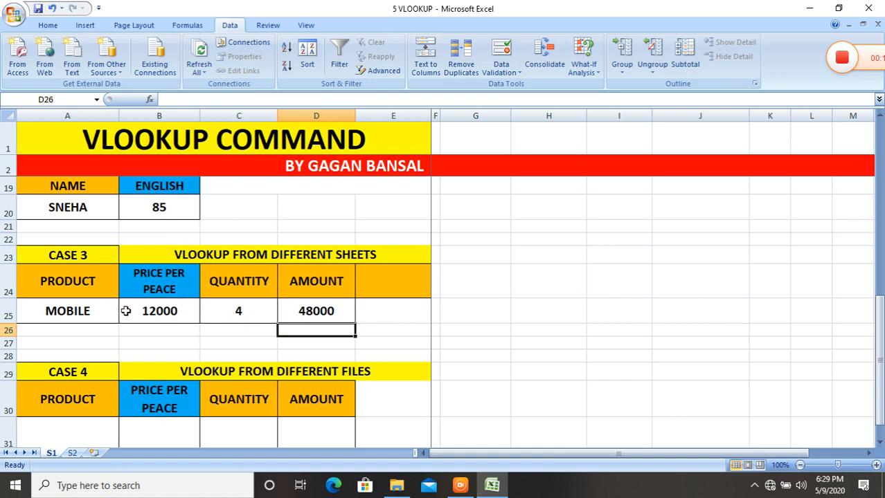
- Test the price lookup by checking the product list on sheet S2 and changing the product in cell A25 of S1 to TV
click(97, 312)
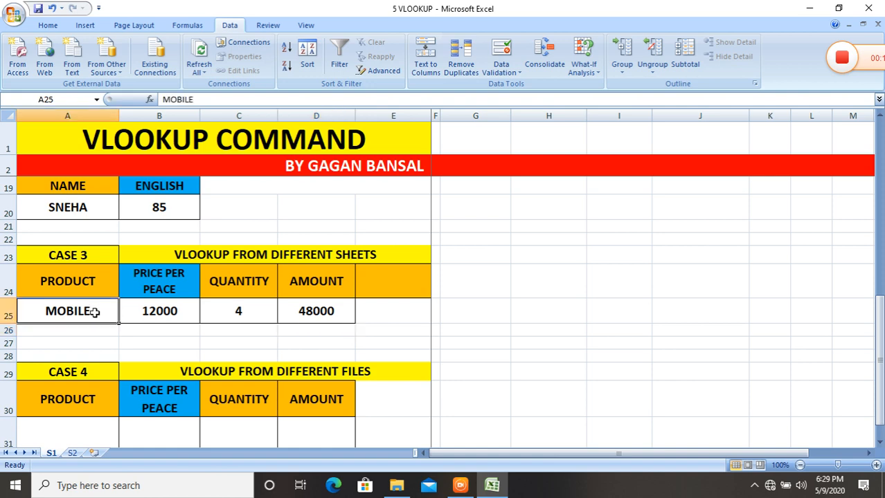
click(74, 453)
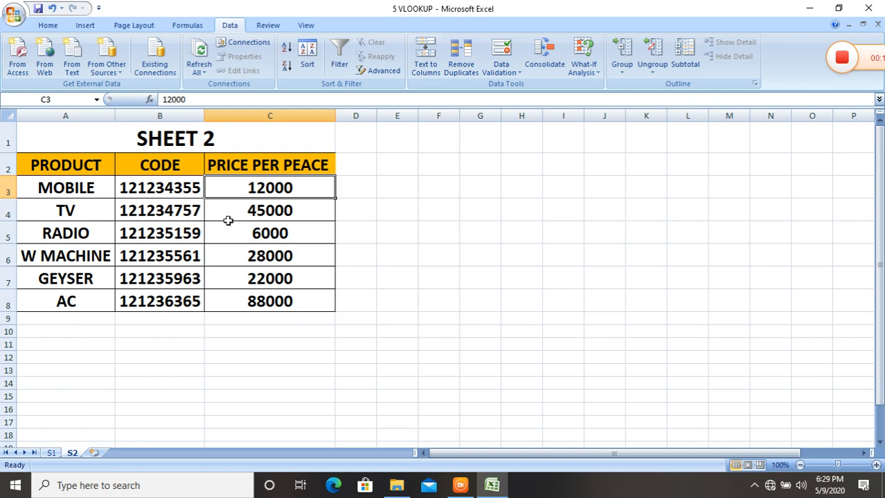
click(50, 454)
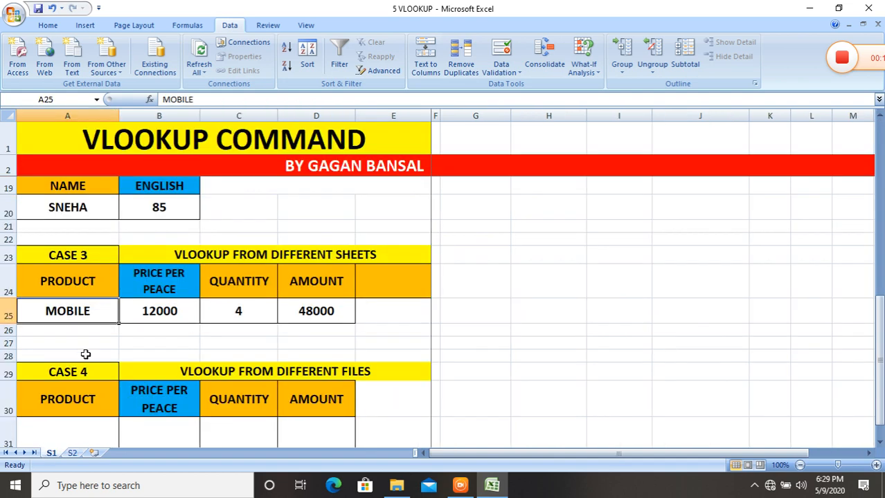
text(TV)
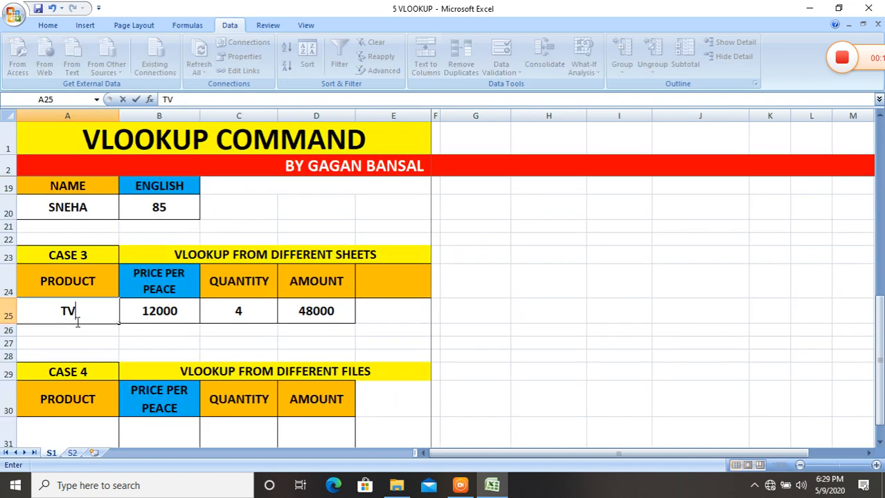
key(Return)
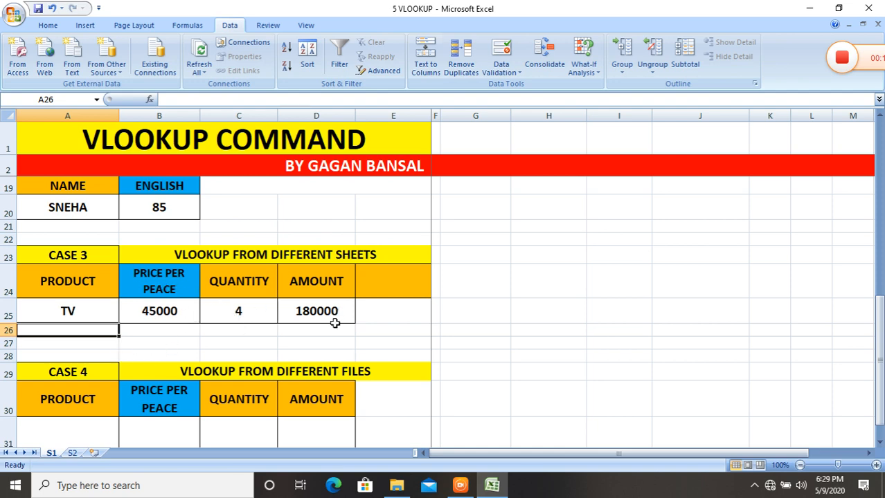
click(75, 312)
text(AV)
key(Return)
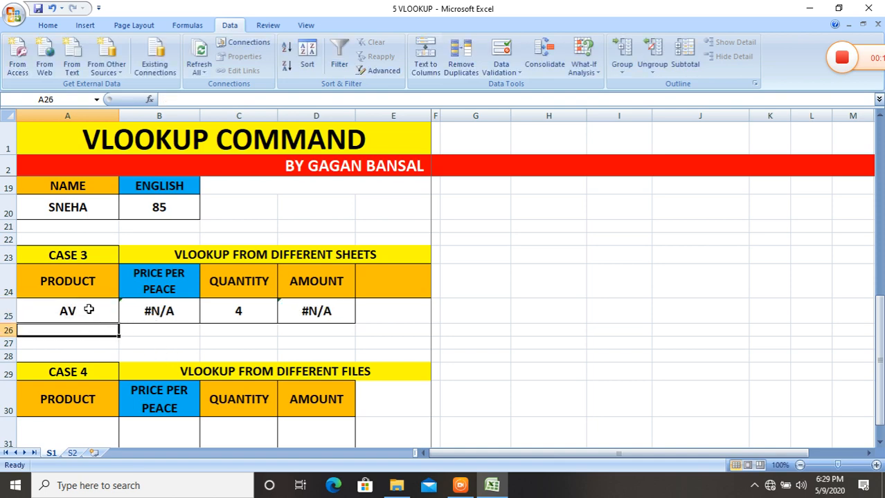
- Set the product in cell A25 of the different-sheets table to AC
click(88, 310)
text(AC)
key(Return)
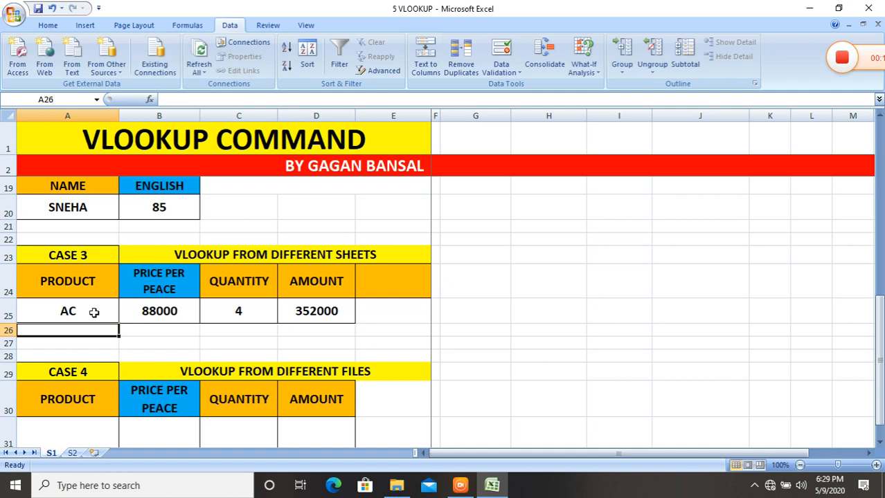
- Check the AC row's price per peace on sheet S2 against the lookup formula in cell B25 on sheet S1
click(72, 453)
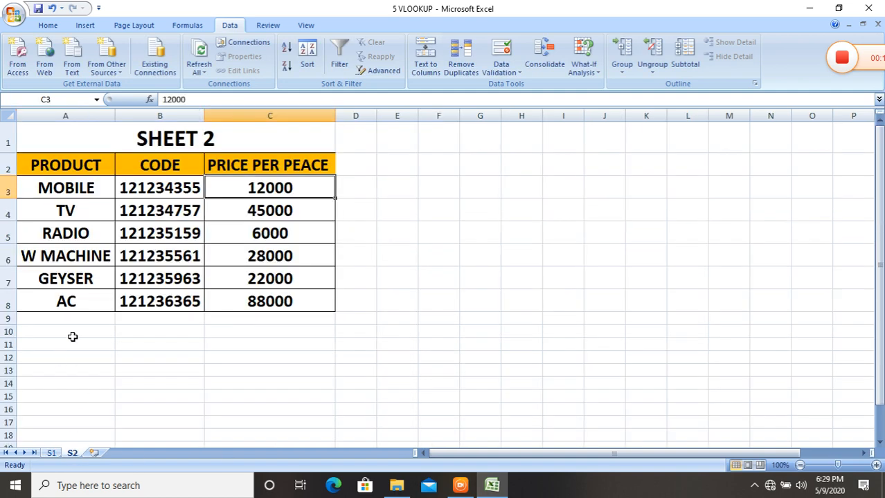
click(52, 452)
click(150, 317)
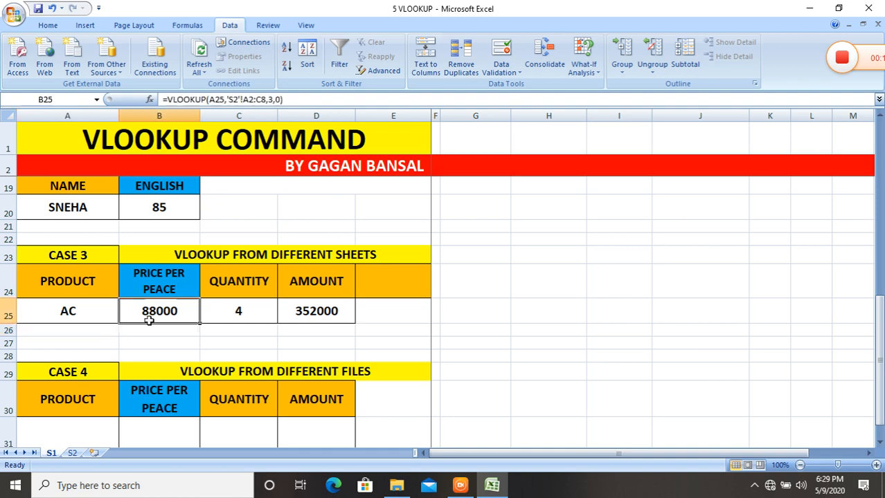
click(81, 312)
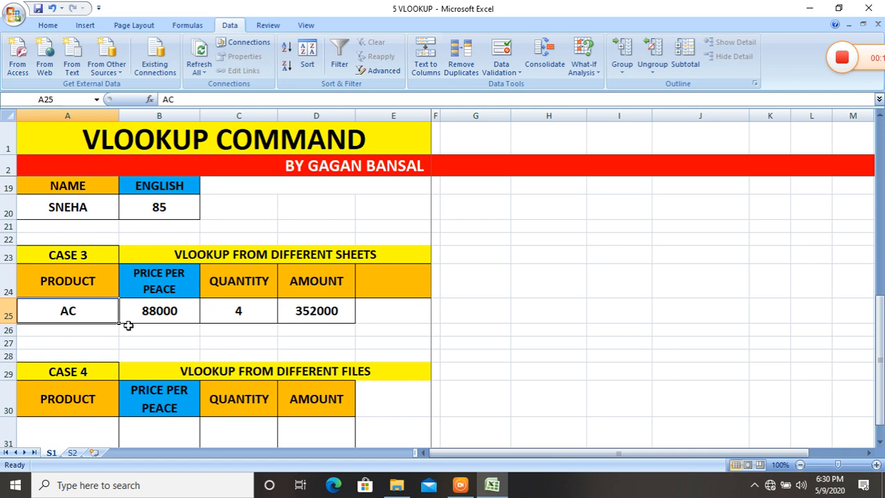
scroll(119, 338, up, 1)
scroll(122, 337, down, 1)
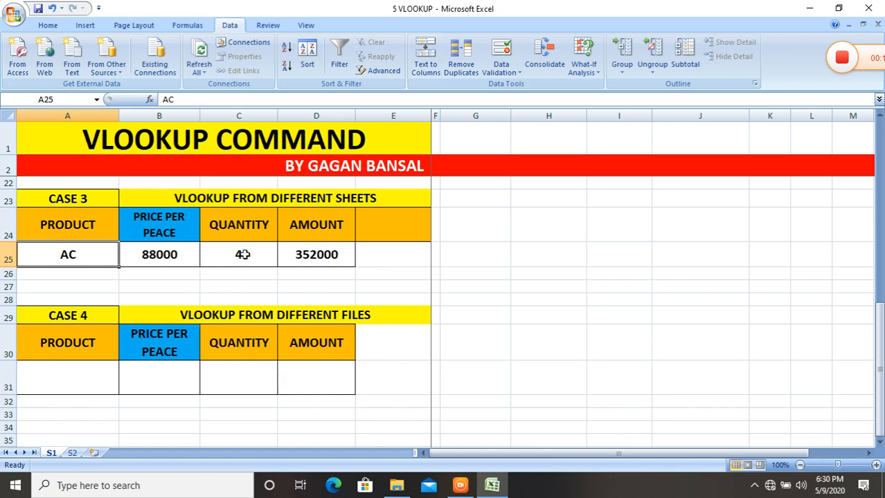
click(72, 454)
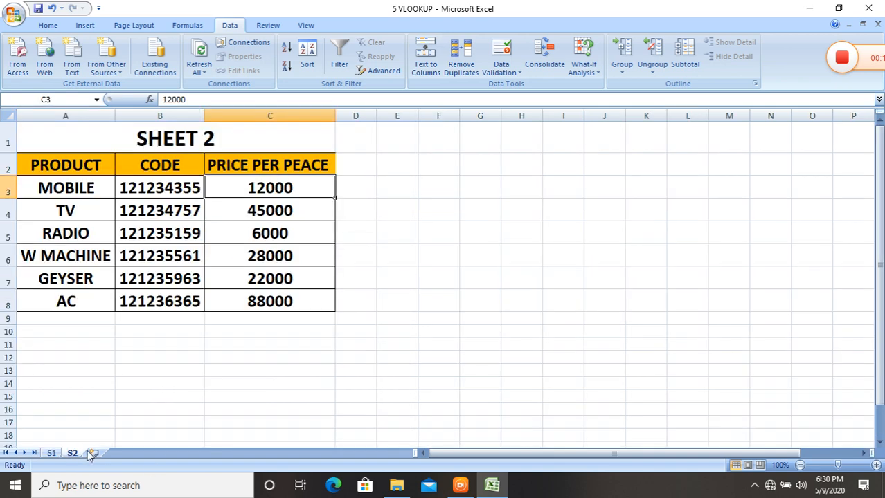
click(51, 454)
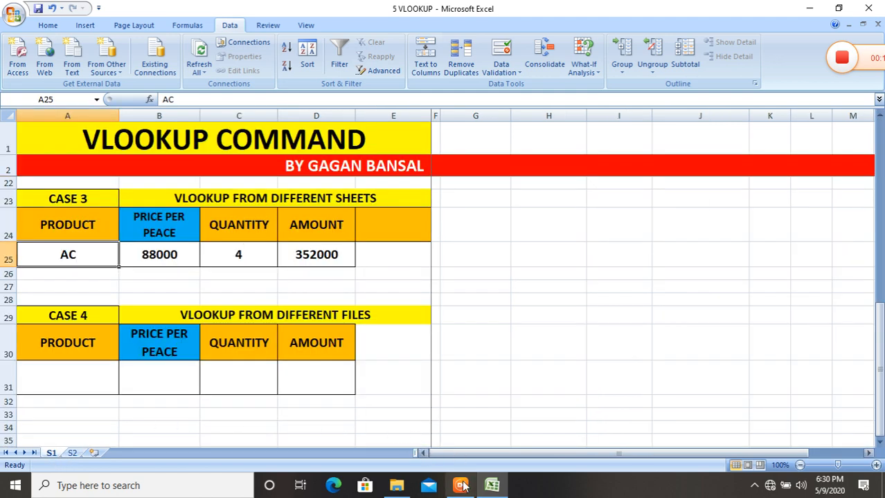
- Switch to File Explorer, open the 5a VLOOKUP workbook from the EXCEL folder and select its FILE 2 title cell
mouse_move(491, 493)
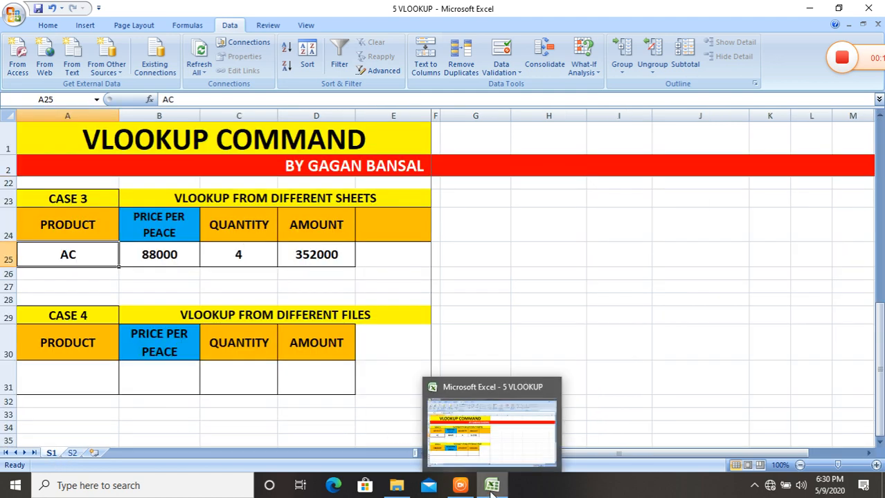
click(396, 488)
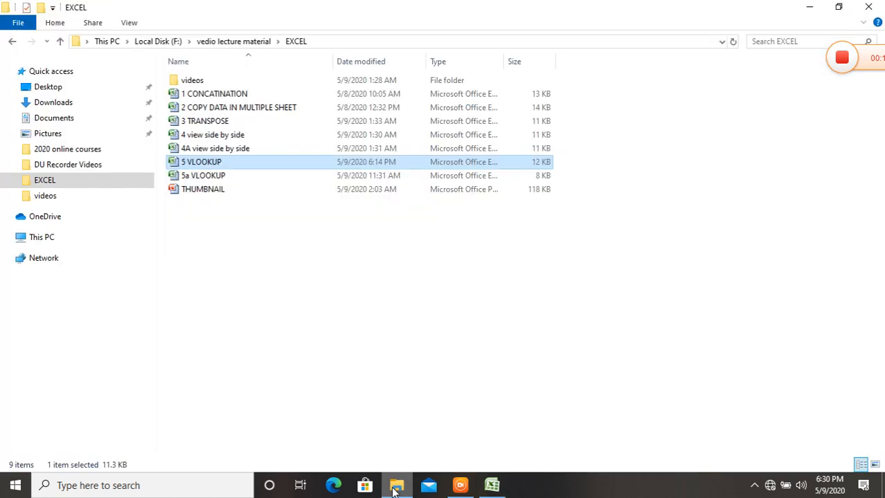
double_click(203, 182)
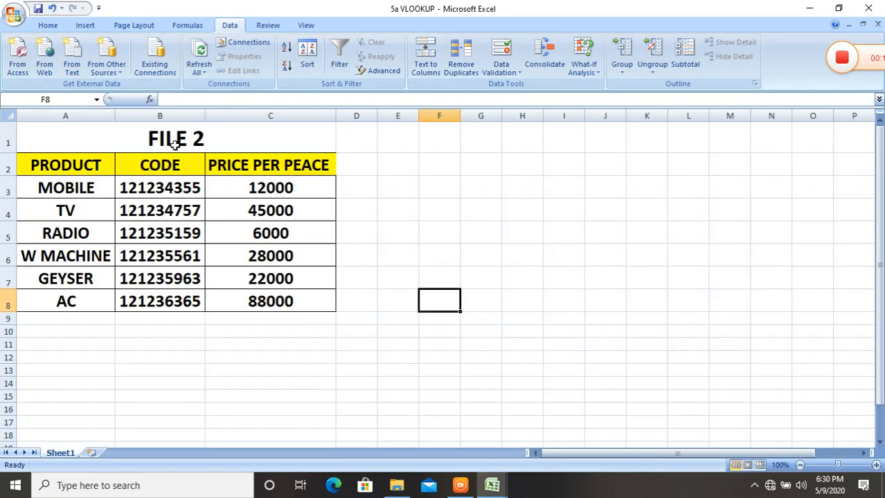
click(175, 140)
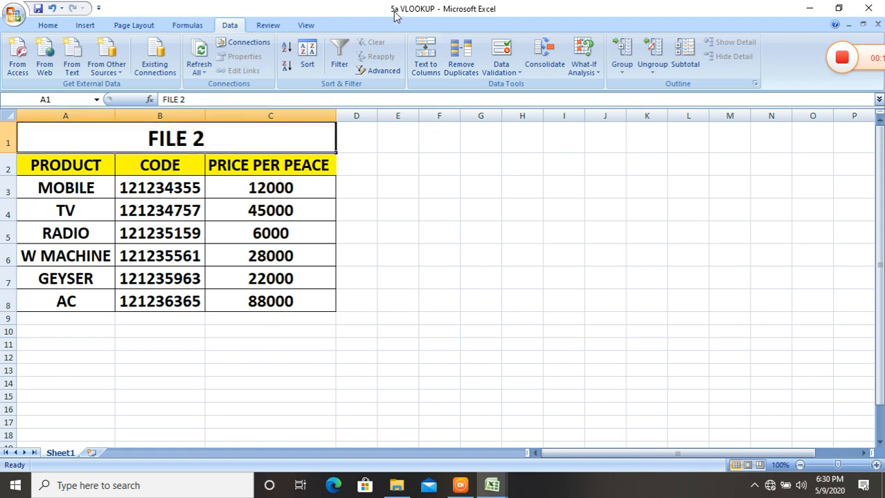
- Switch to the 5 VLOOKUP workbook and change the different-files table's label in cell A29 to CASE 5
mouse_move(492, 485)
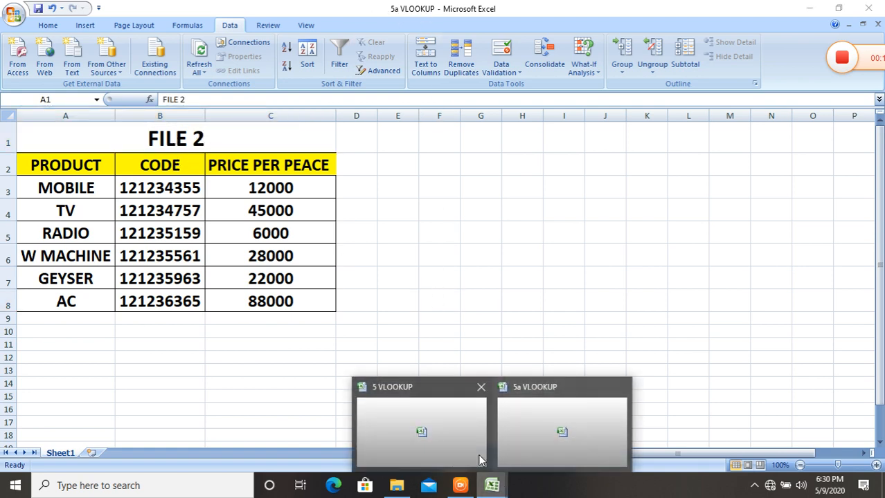
click(454, 421)
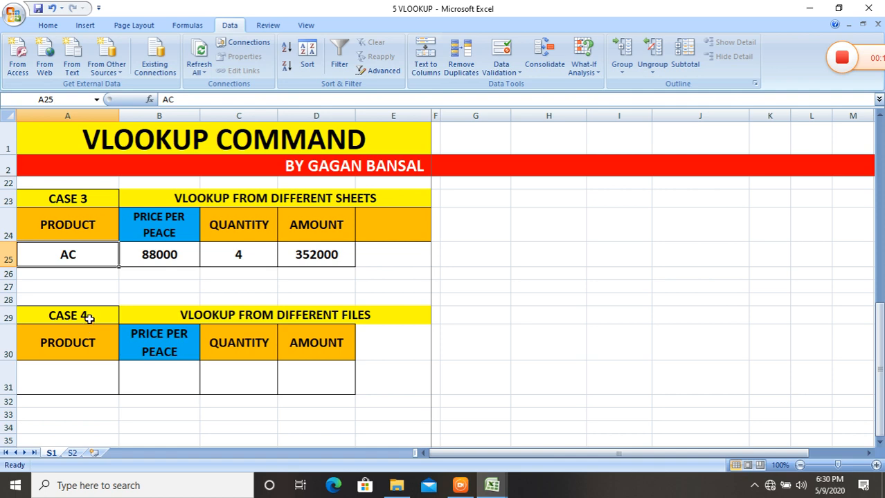
double_click(88, 317)
key(BackSpace)
text(5)
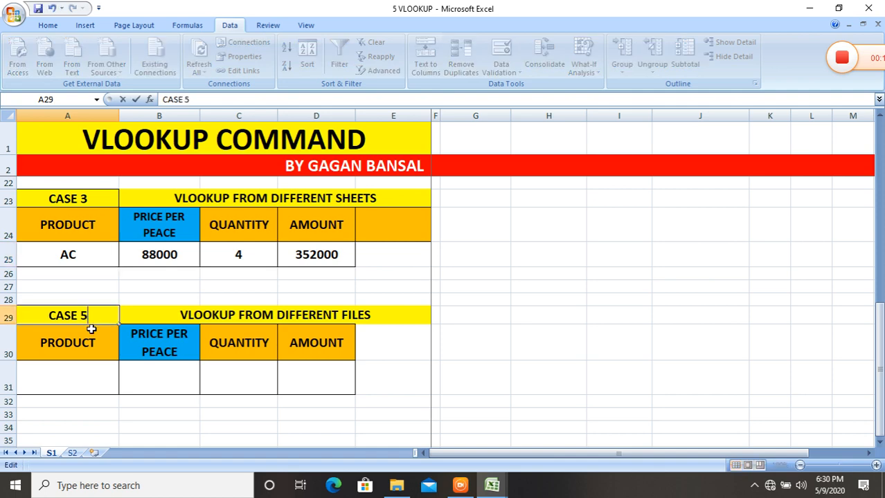
click(108, 379)
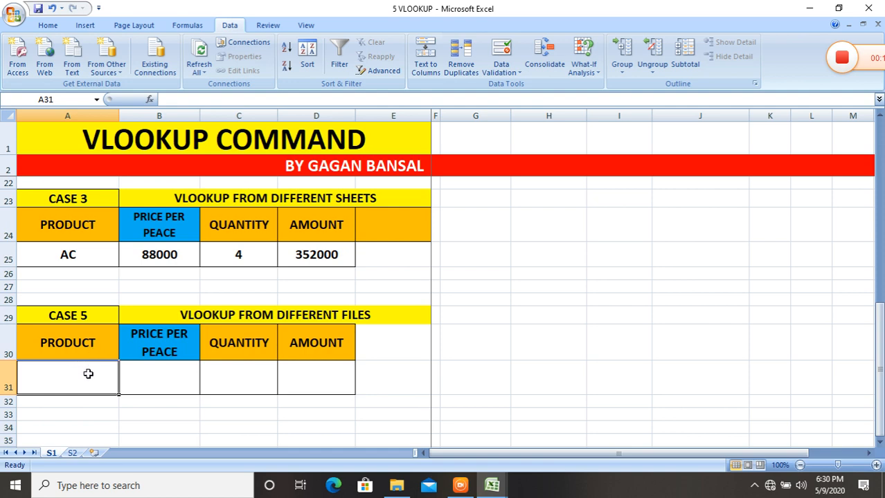
- Switch to the 5a VLOOKUP workbook and replace the MOBILE product in cell A3 with SAMSUNG
click(492, 485)
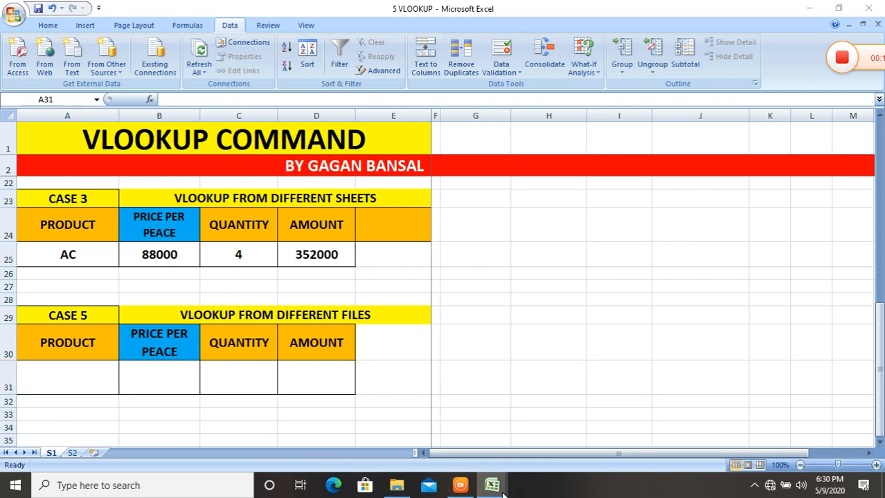
click(513, 435)
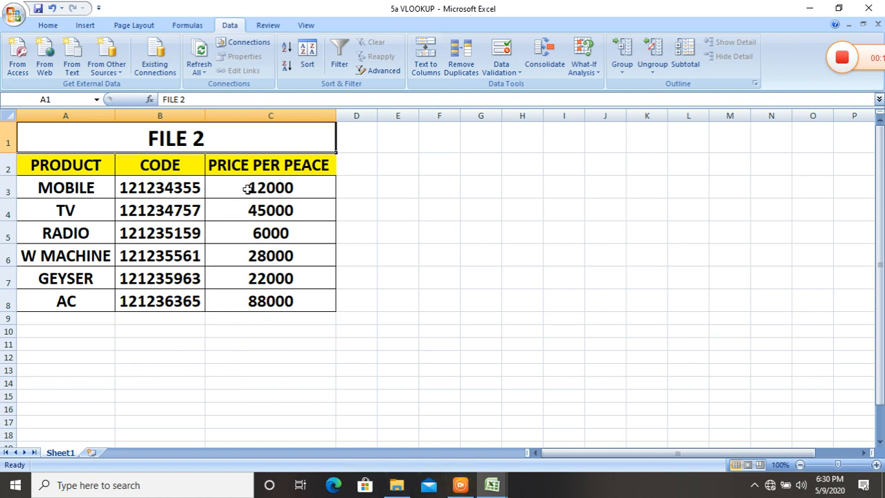
click(90, 195)
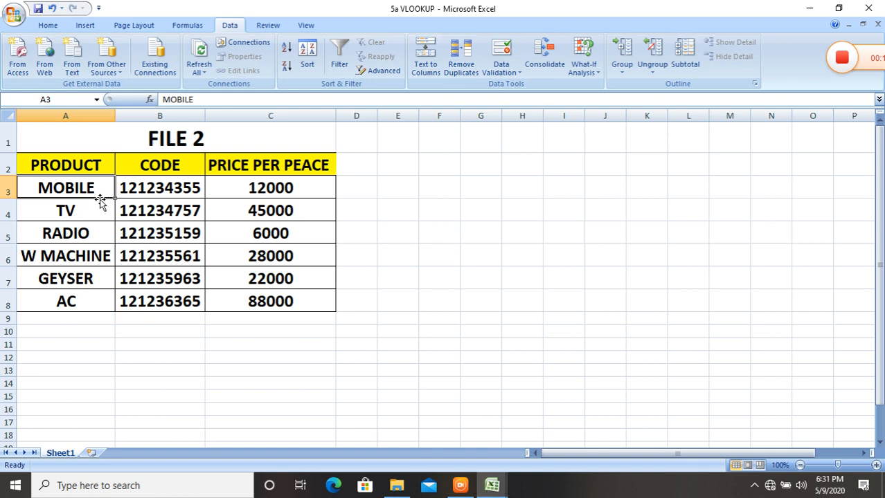
text(SAMS)
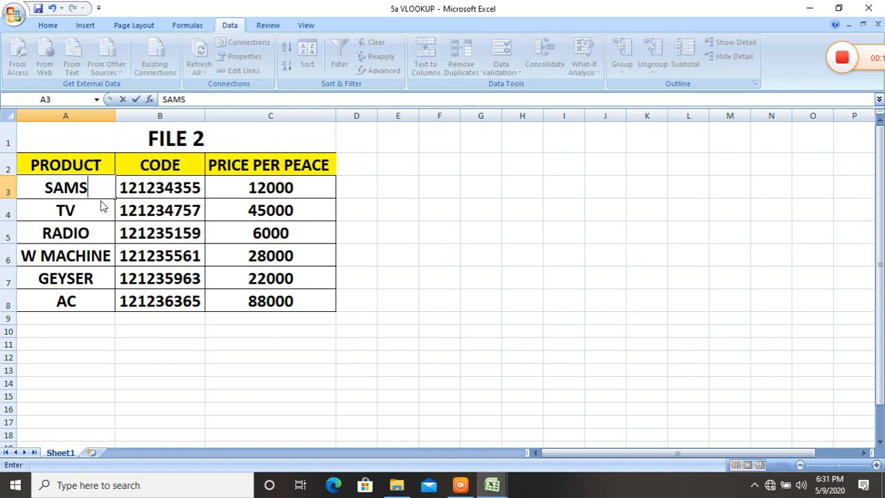
text(UNG)
key(Return)
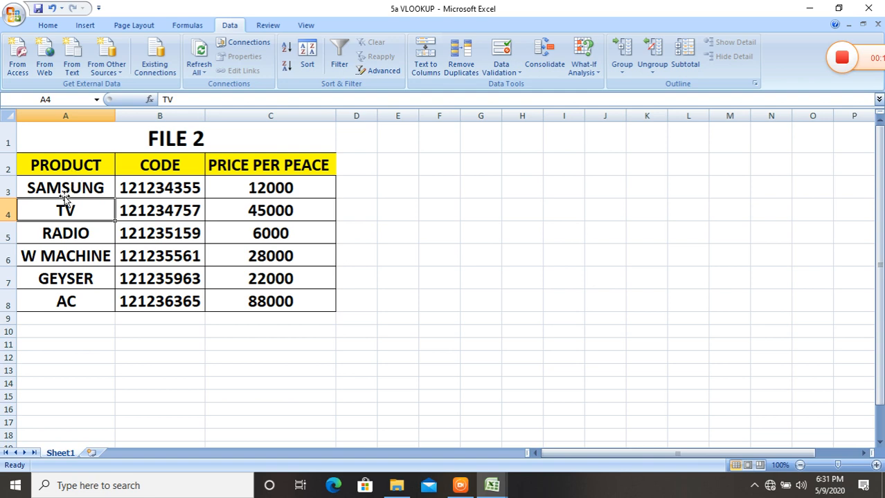
- Set the SAMSUNG price per peace in cell C3 to 10000
click(284, 198)
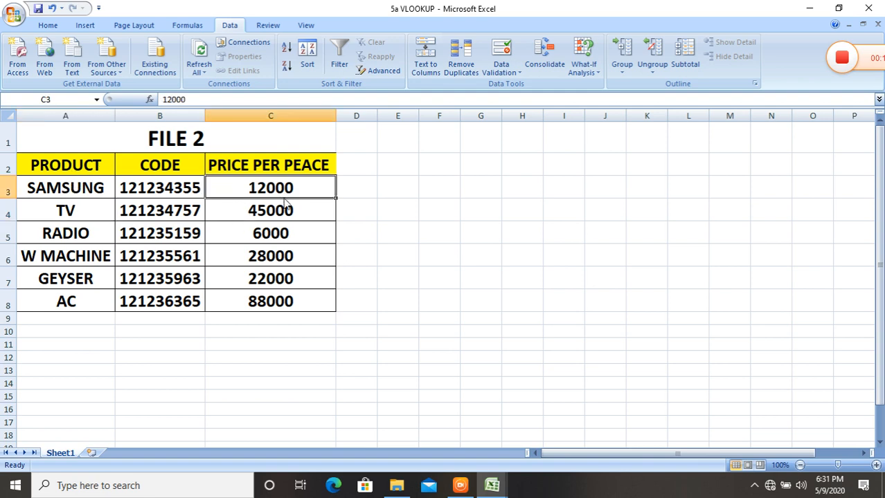
text(1000)
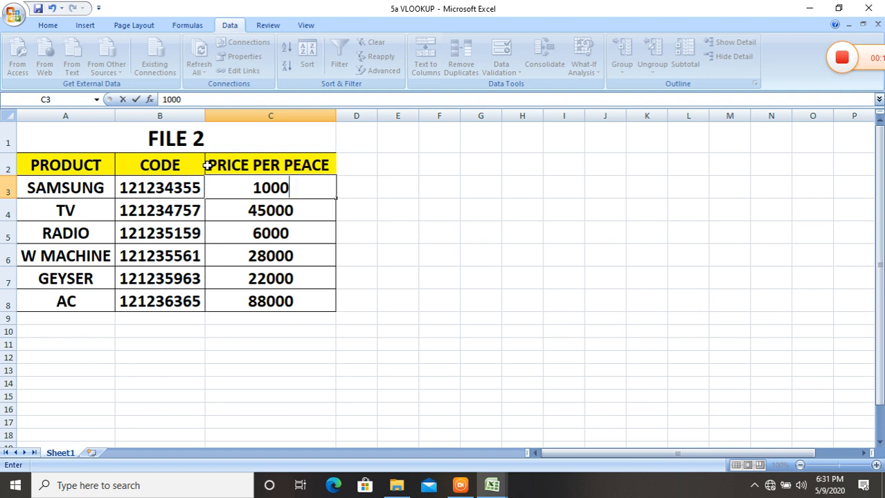
text(0)
key(Return)
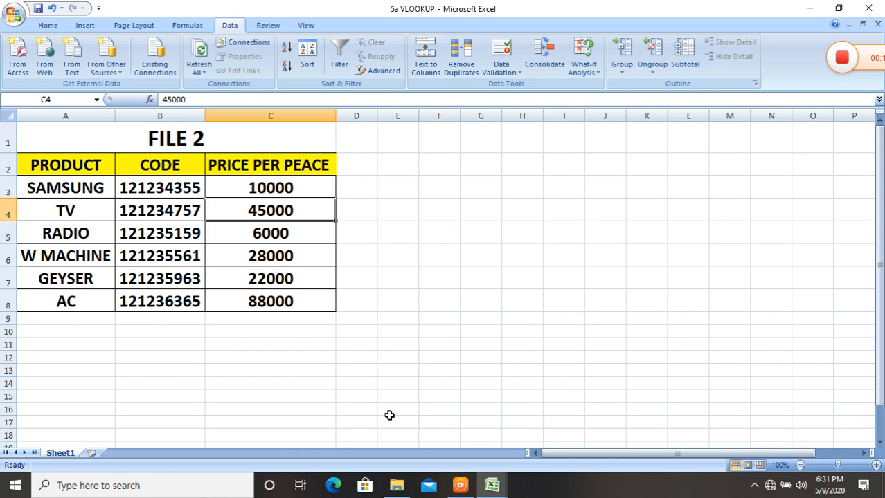
- Switch to the 5 VLOOKUP workbook and enter SAMSUNG as the product in cell A31 of the CASE 5 table
mouse_move(479, 491)
click(450, 438)
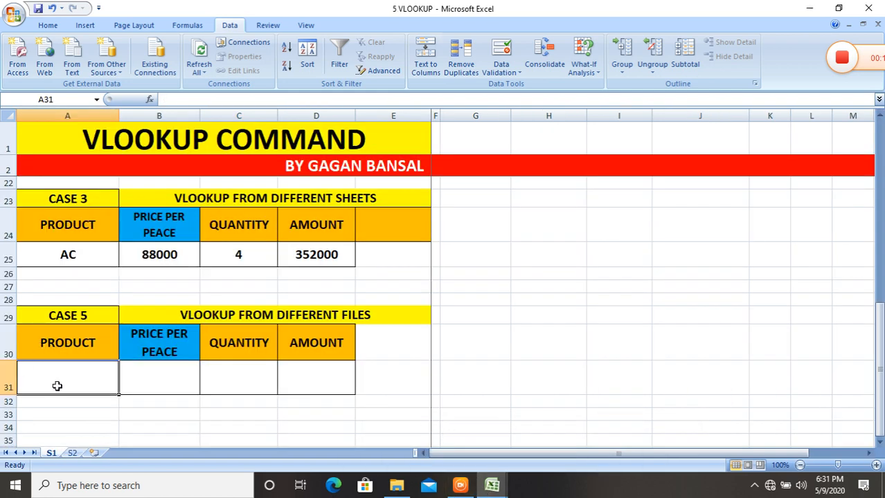
text(SAM)
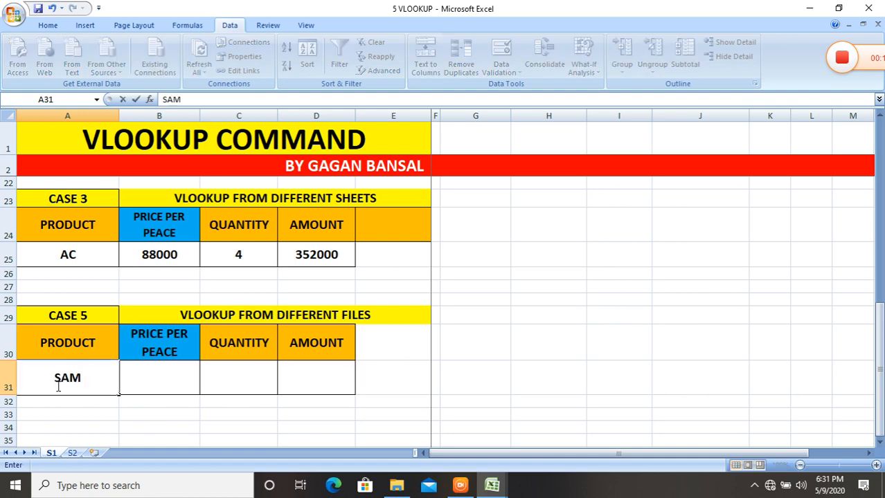
text(SUNG)
key(Return)
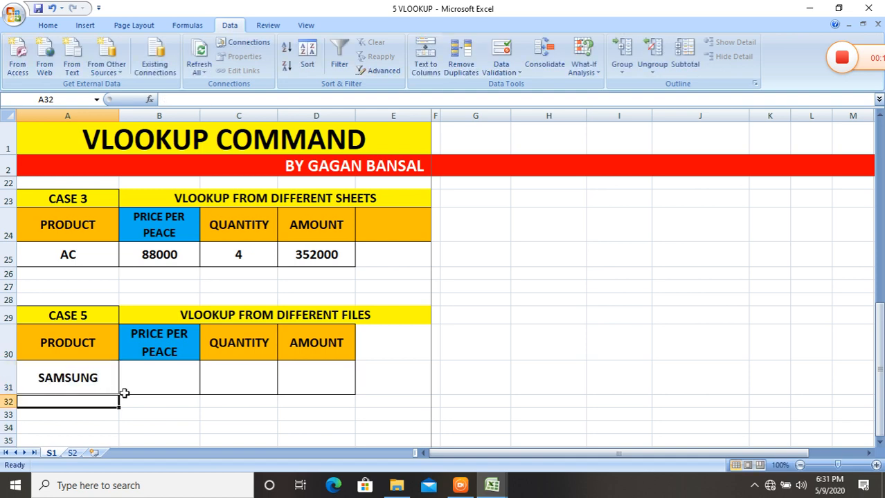
- Start a VLOOKUP formula in price cell B31 of the CASE 5 table with A31 as the lookup value
click(146, 382)
text(=)
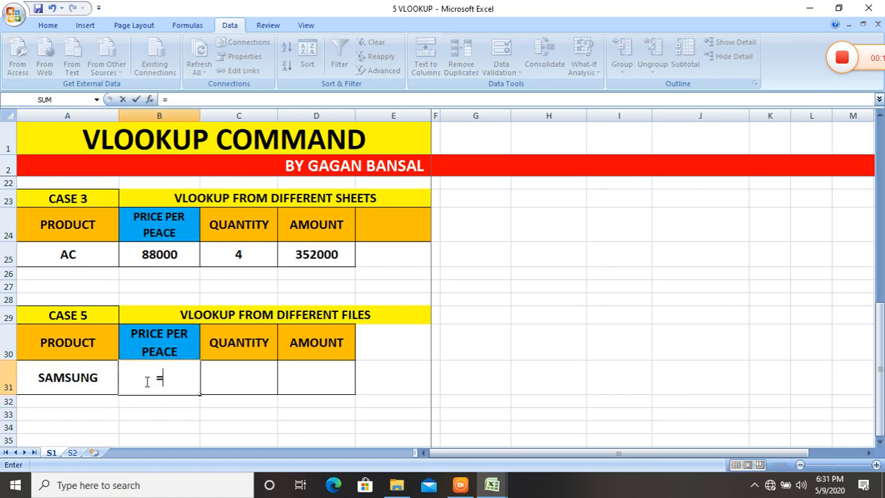
click(58, 377)
key(BackSpace)
key(BackSpace)
key(BackSpace)
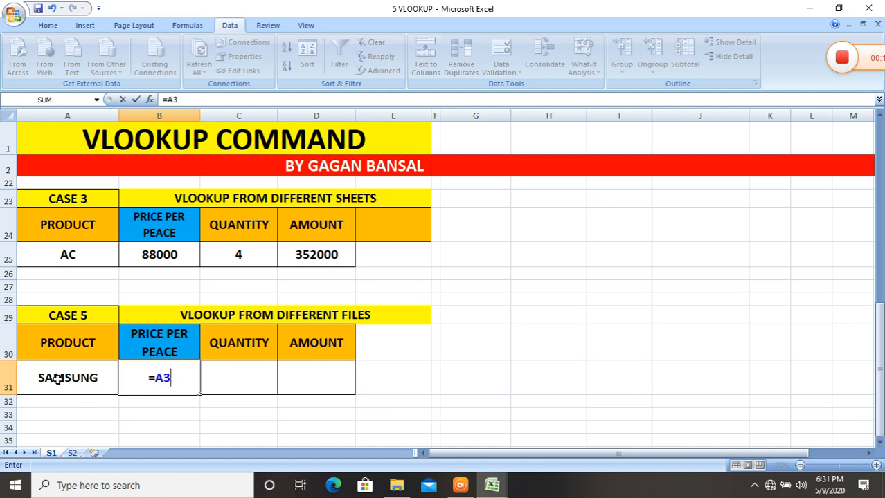
text(VLOOKUP)
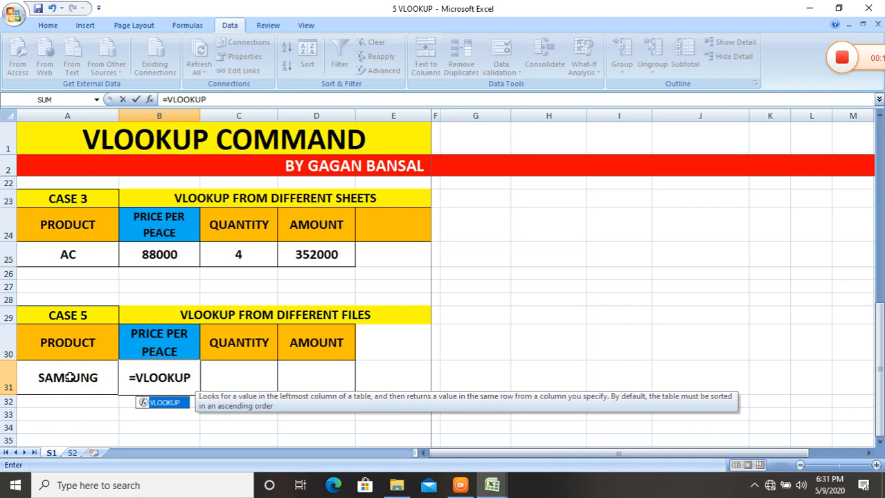
text(()
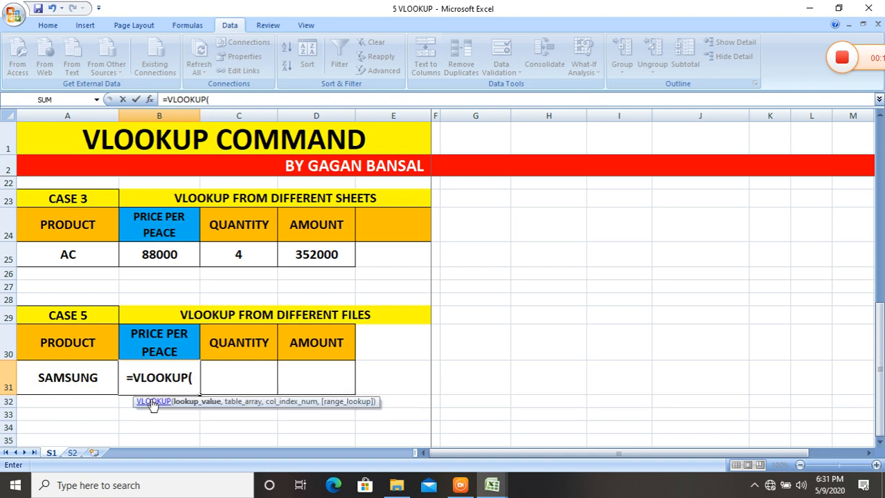
click(82, 380)
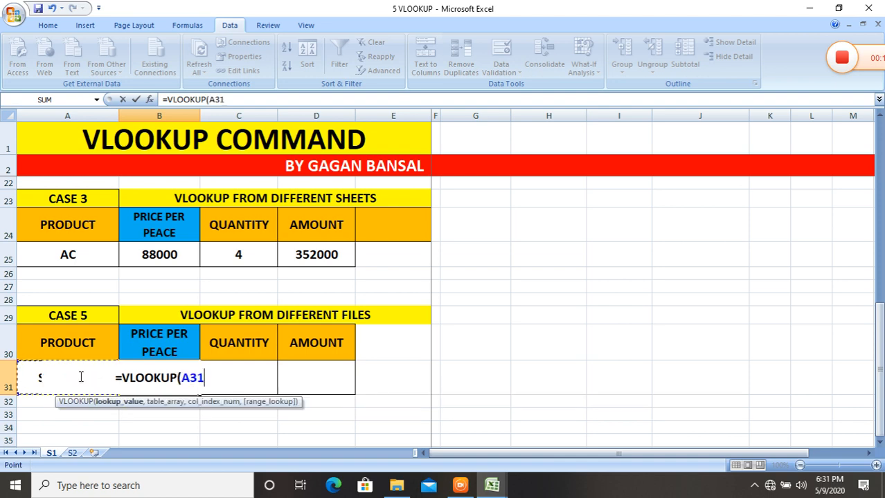
text(,)
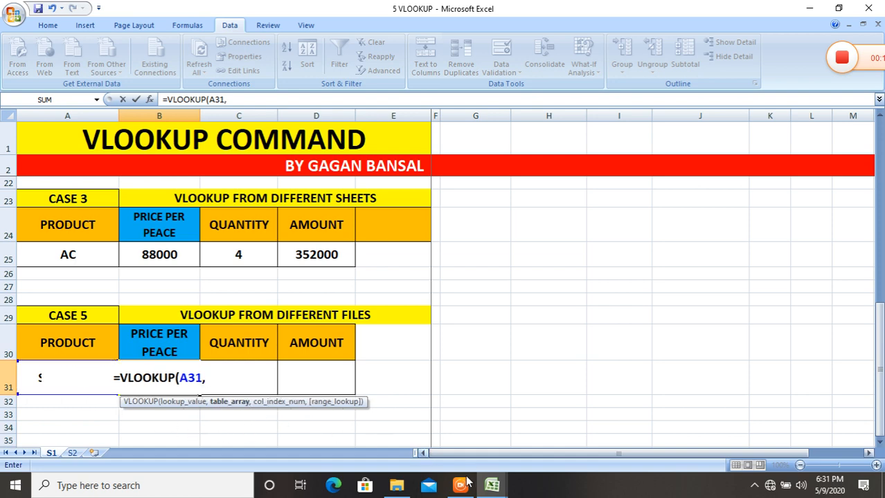
- Complete the VLOOKUP formula with range A2:C8 on Sheet1 of the 5a VLOOKUP workbook, column index 3 and range lookup 0
click(492, 486)
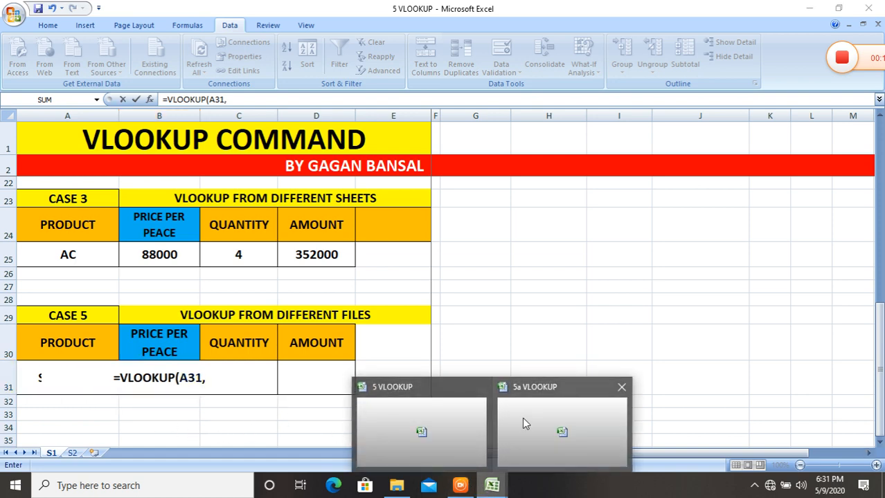
click(521, 419)
drag(65, 166, 262, 307)
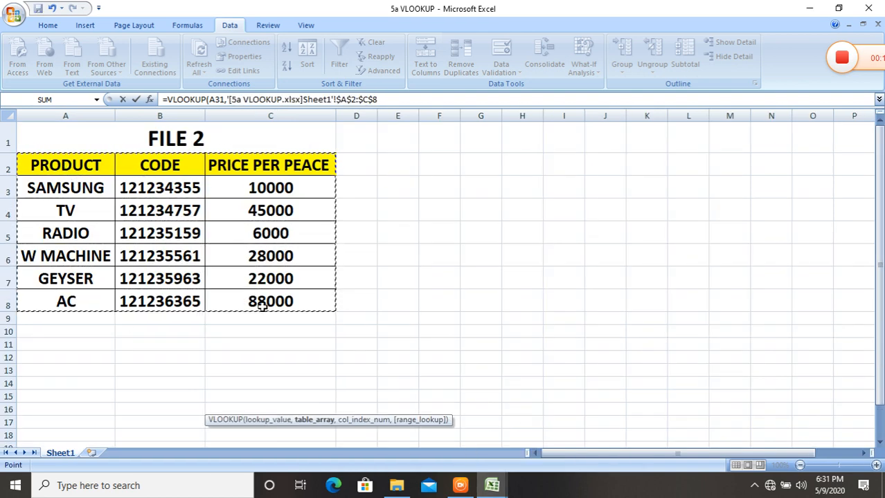
text(,3)
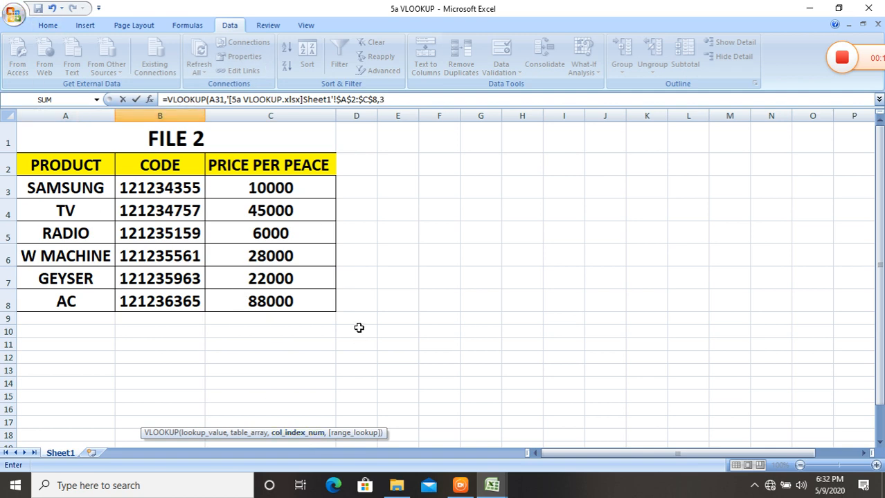
text(,)
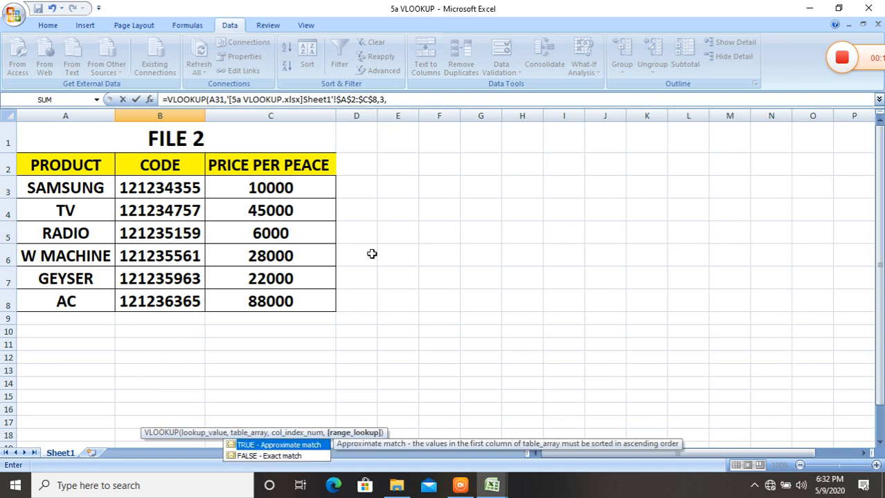
text(0))
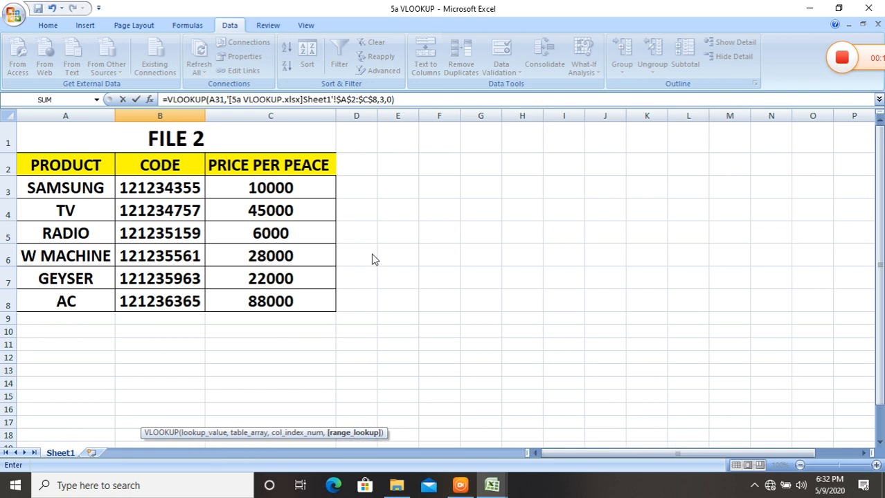
key(Return)
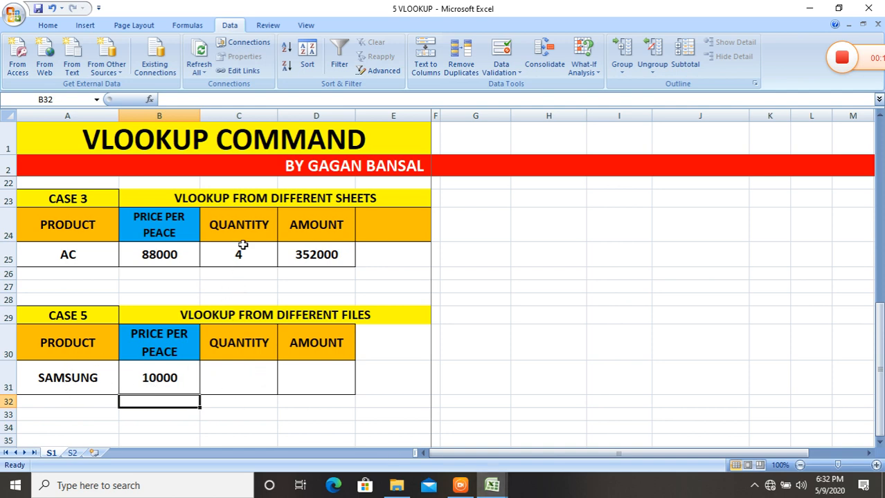
- Enter a quantity of 4 in cell C31 of the CASE 5 table
drag(242, 257, 297, 256)
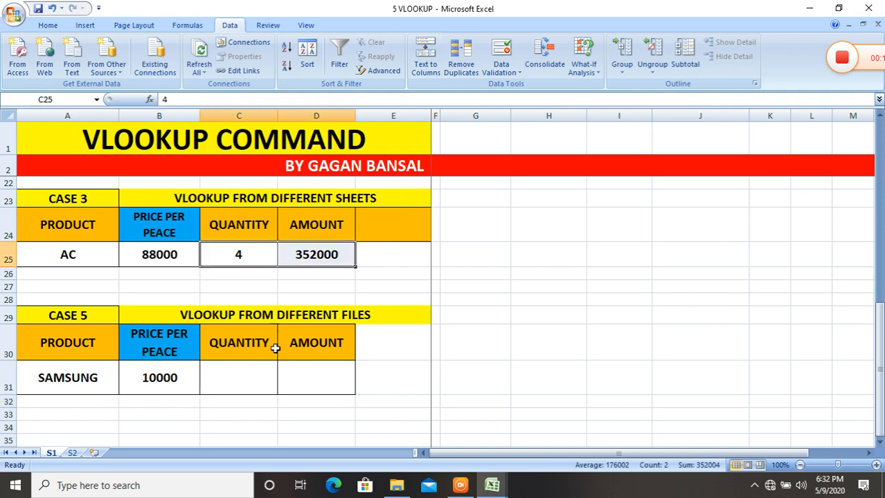
click(237, 384)
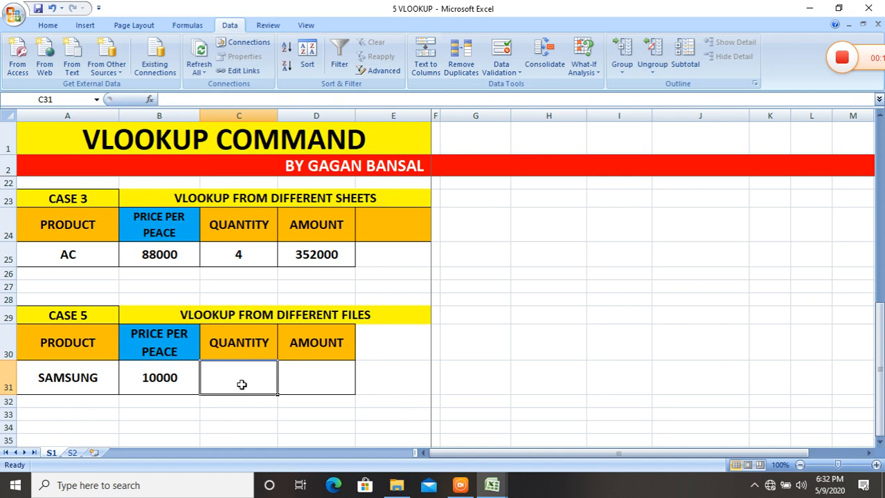
text(4)
- Calculate the CASE 5 amount in cell D31 with the formula =C31*B31
click(298, 385)
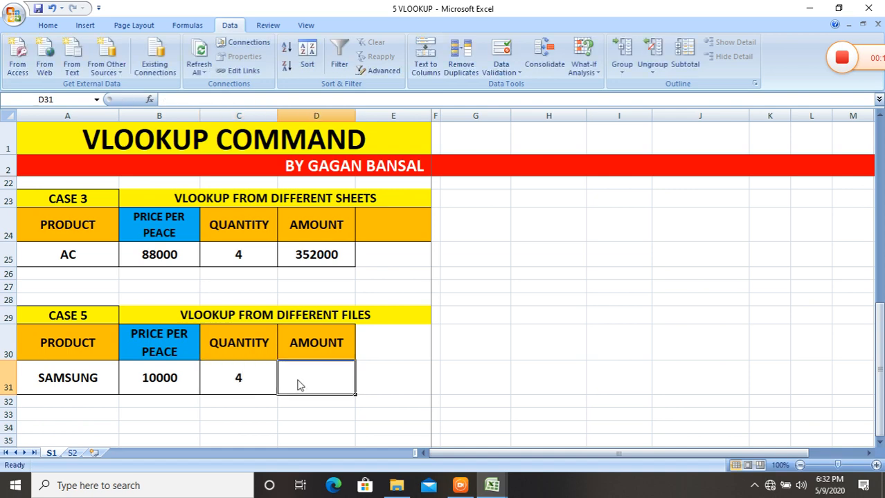
text(=)
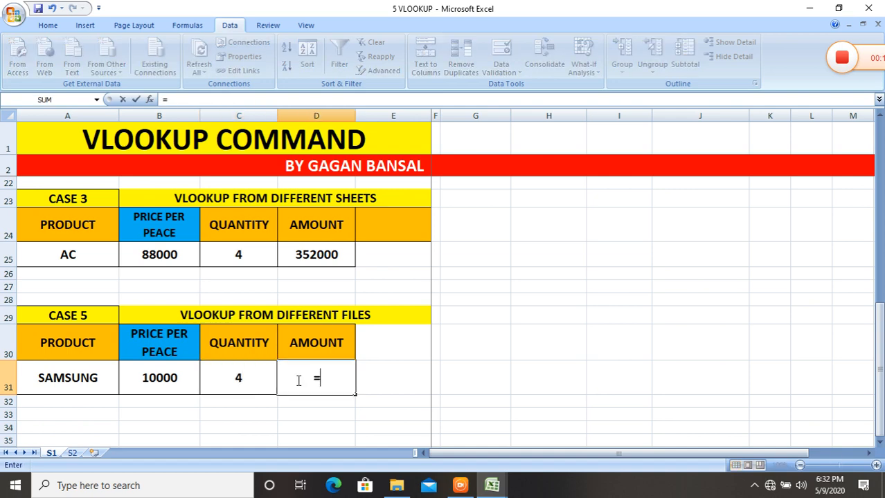
click(237, 378)
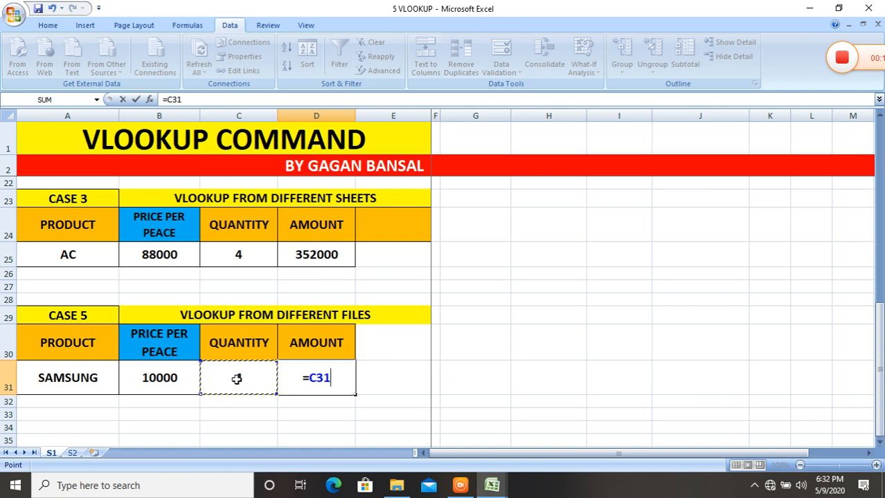
text(*)
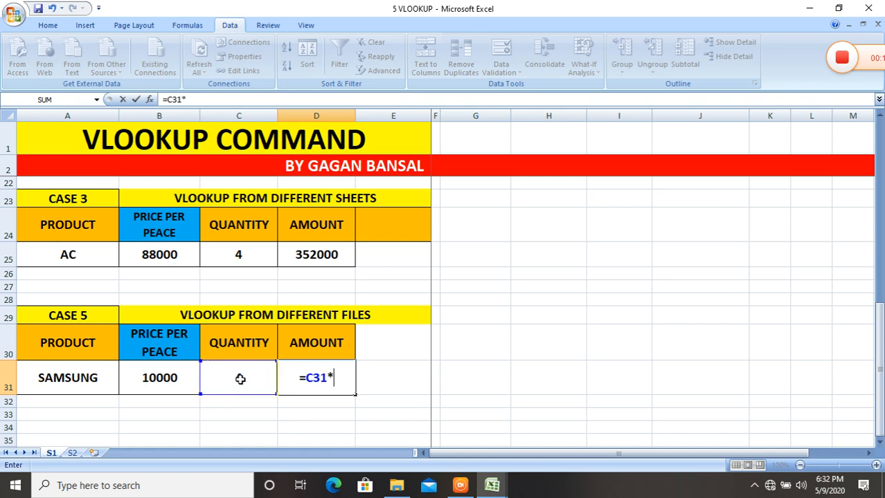
click(148, 377)
key(Return)
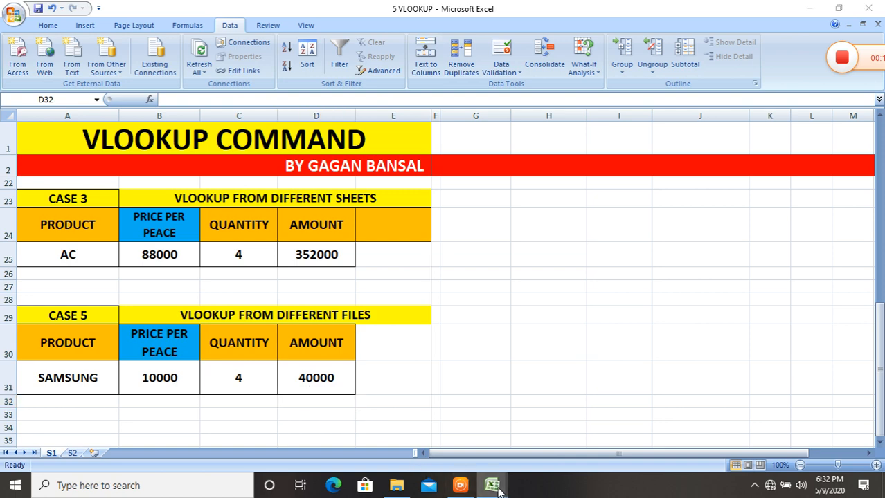
- Look over the product list in the 5a VLOOKUP workbook, and set the CASE 5 product in cell A31 of 5 VLOOKUP to AC
mouse_move(492, 486)
click(522, 433)
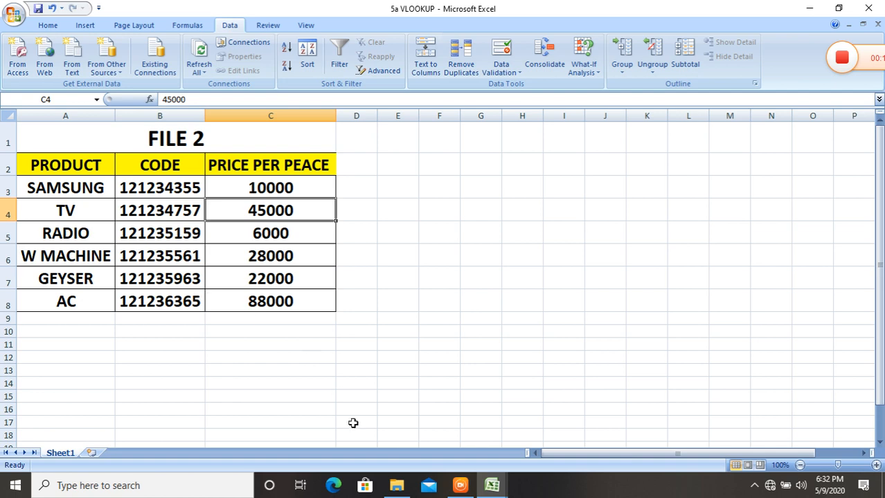
mouse_move(493, 485)
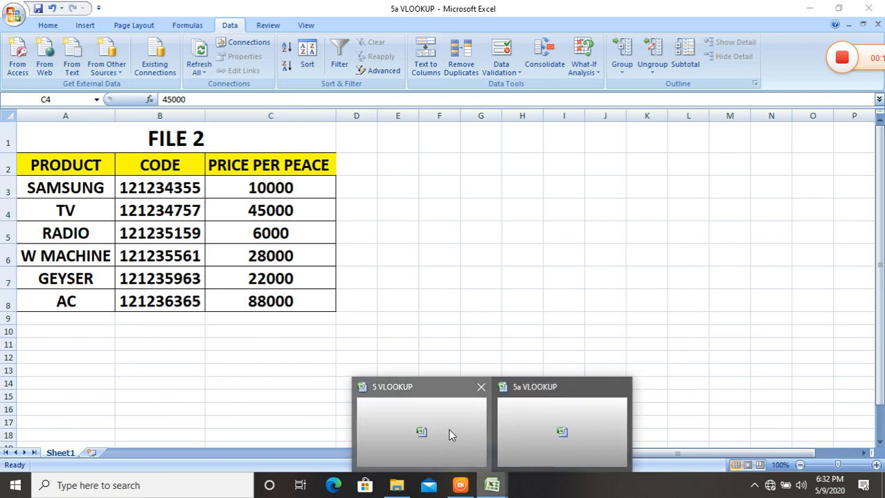
click(449, 430)
click(82, 379)
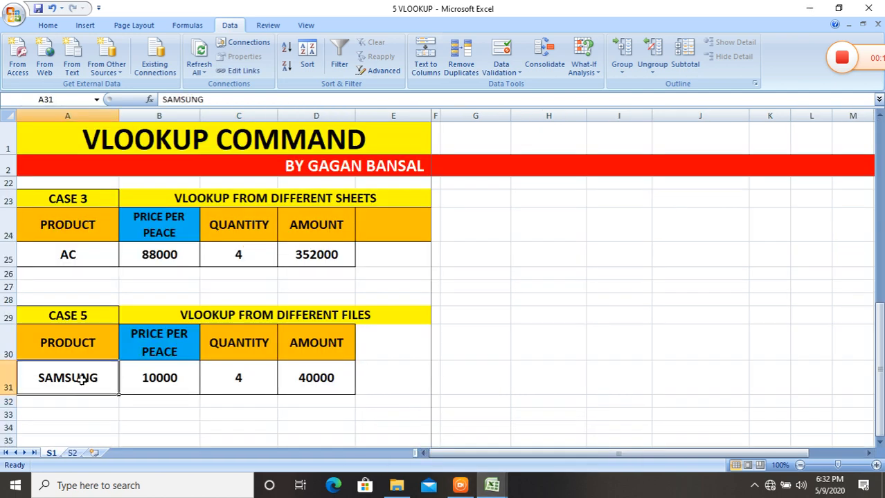
text(AC)
key(Return)
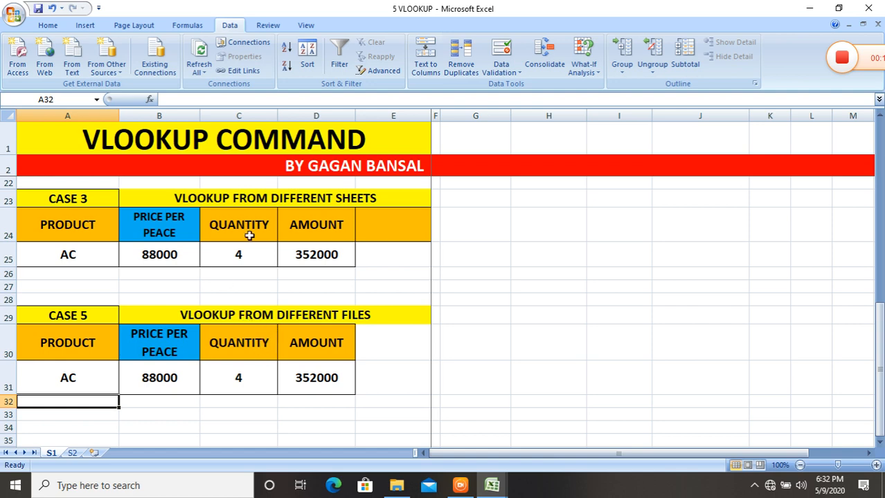
- Change the heading label of the USING DATA VALIDATION table in cell A18 to CASE 4
scroll(218, 271, up, 5)
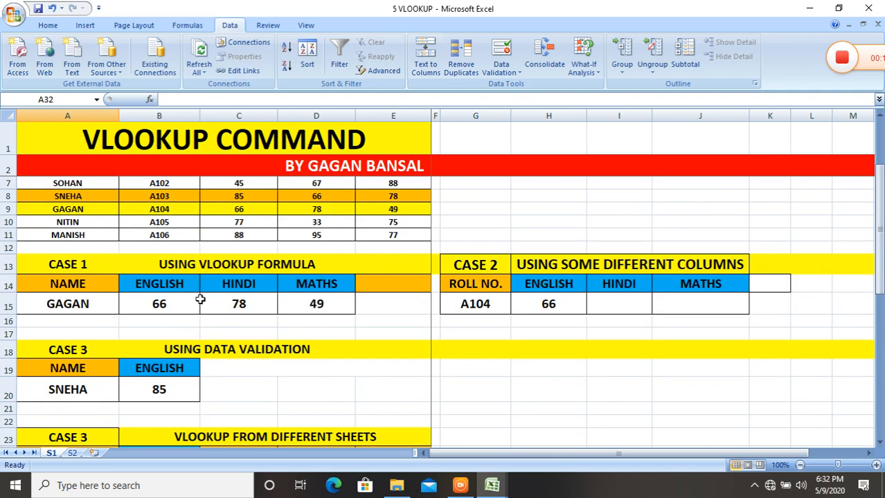
scroll(148, 284, down, 2)
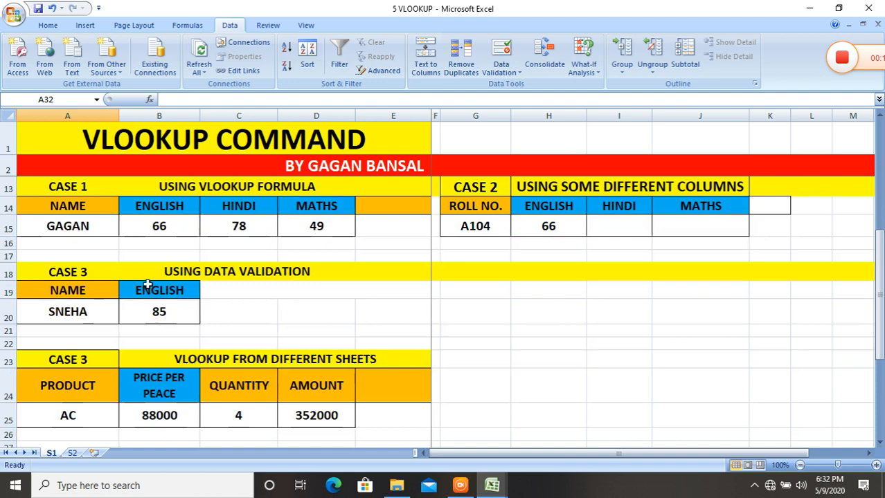
click(88, 277)
double_click(88, 274)
key(BackSpace)
text(4)
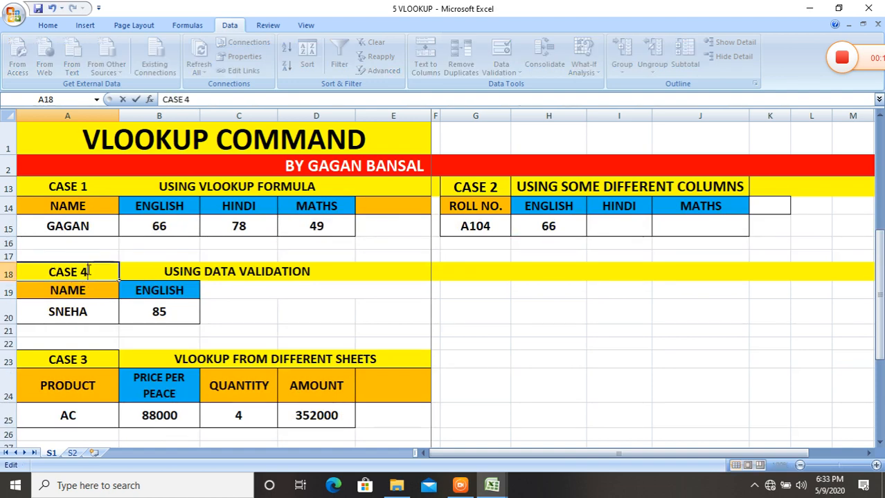